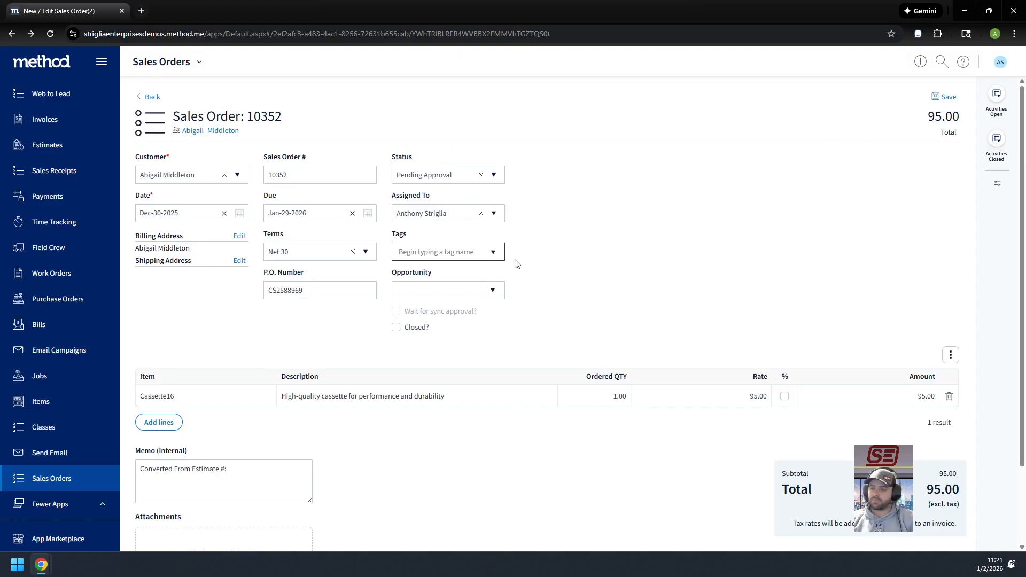
Print the sales order to PDF, review the whole document and return to the sales order record
scroll(843, 487, down, 2)
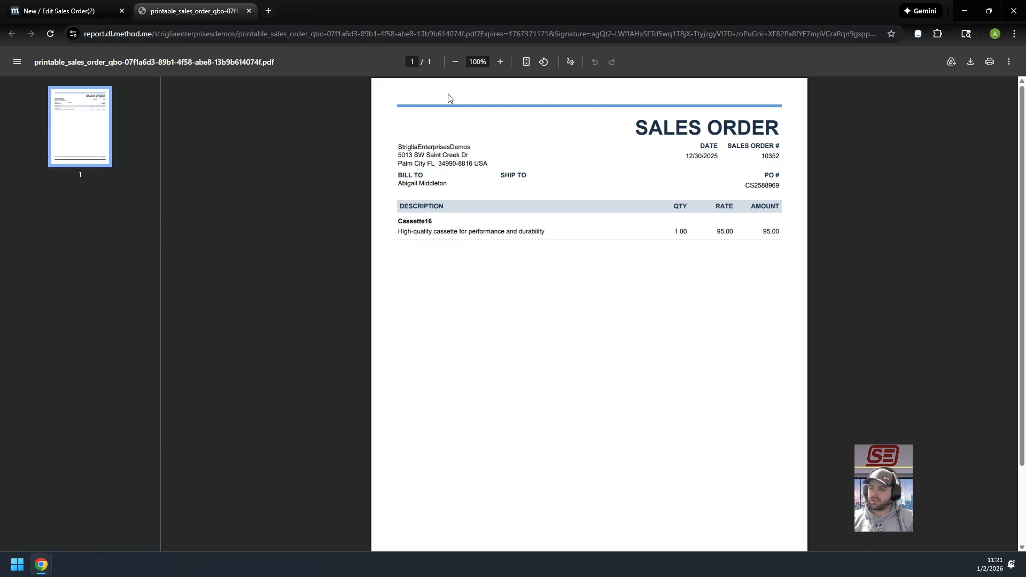
scroll(408, 201, down, 2)
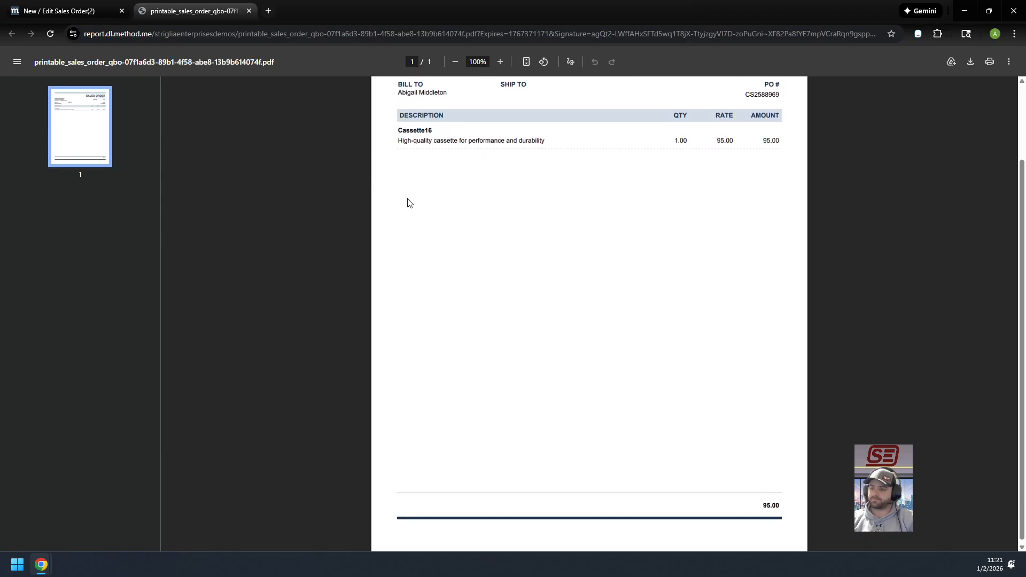
scroll(630, 387, up, 2)
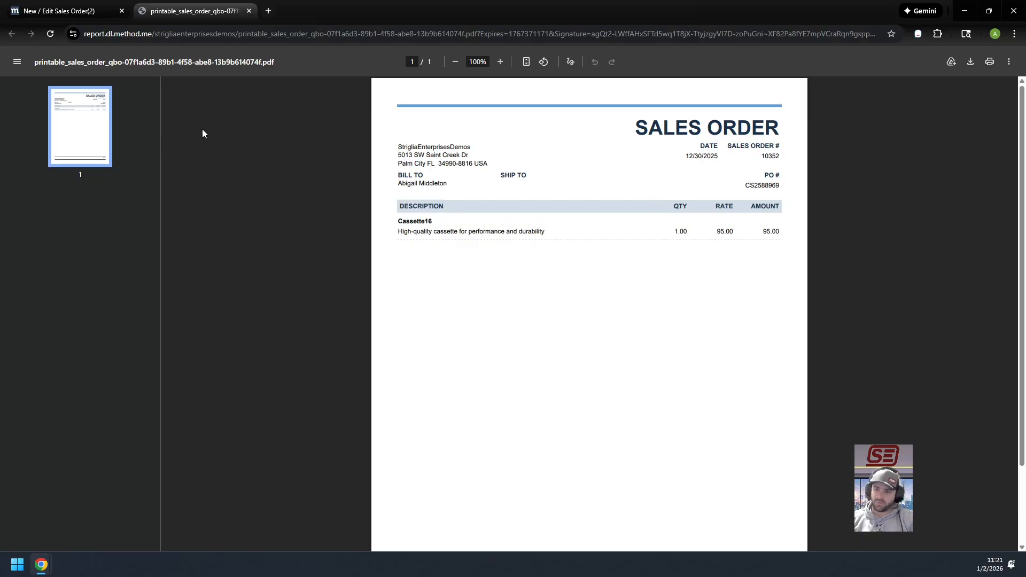
click(59, 10)
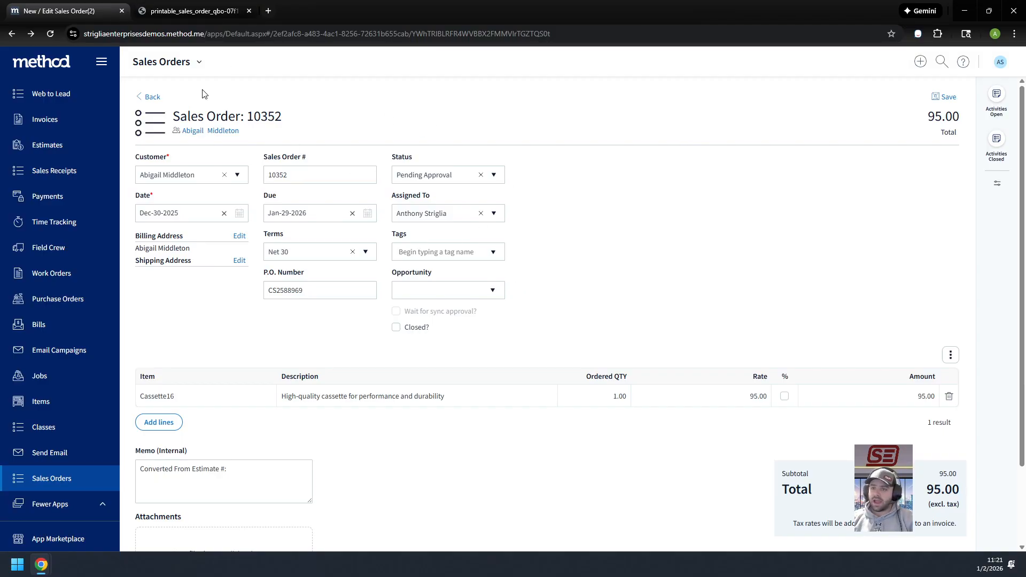
Open the sales order entry screen for customization in the screen designer
scroll(863, 336, down, 2)
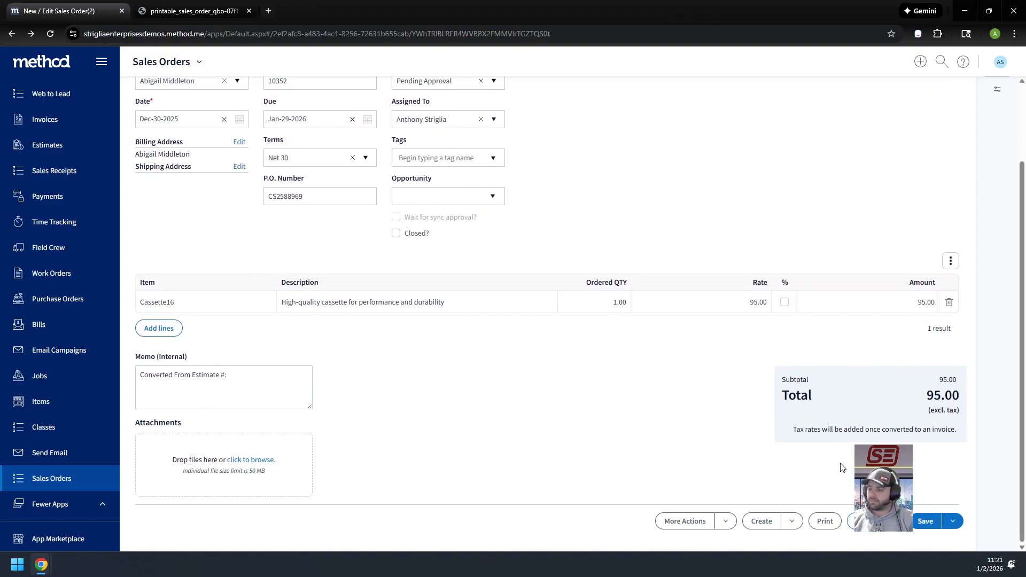
click(934, 529)
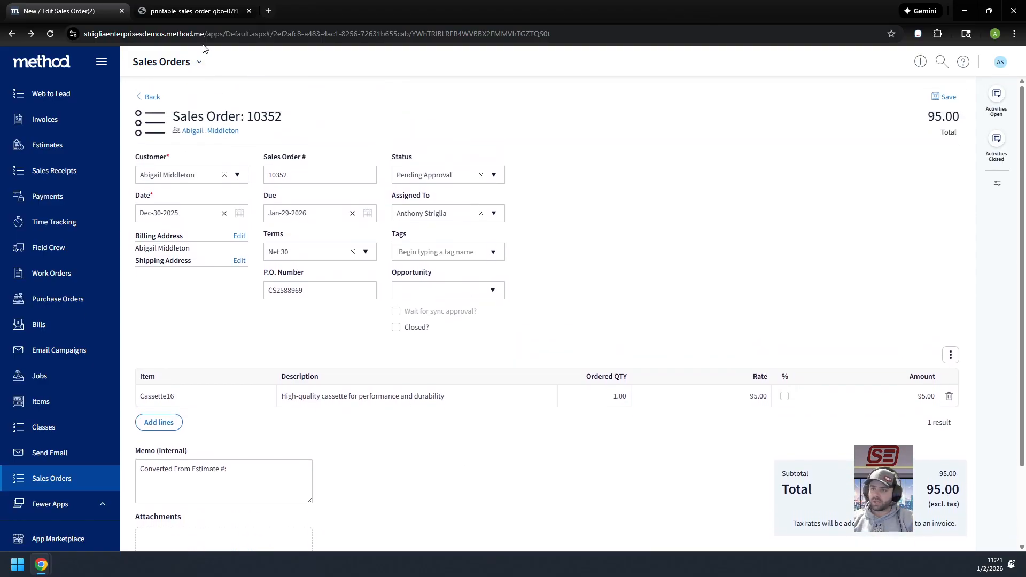
scroll(805, 465, down, 2)
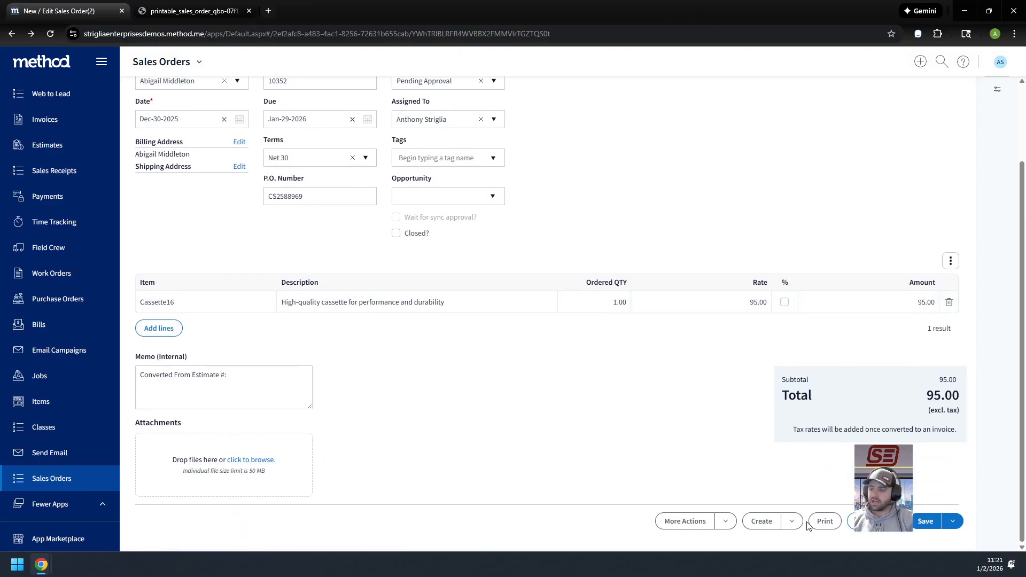
scroll(396, 294, up, 2)
click(199, 62)
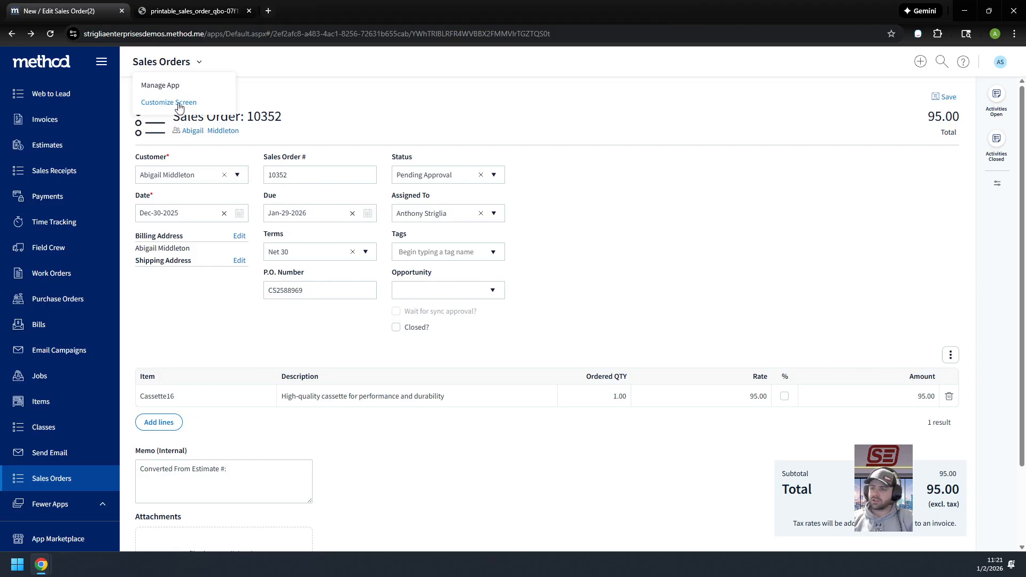
click(179, 105)
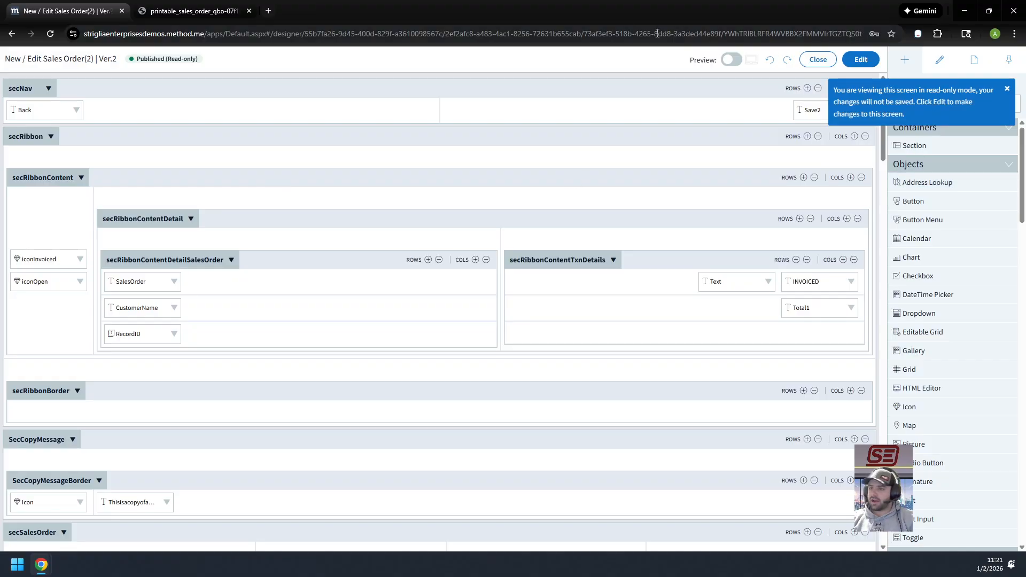
Examine which template the desktop Print button's Generate Report action uses, and close the screen designer
scroll(644, 283, down, 15)
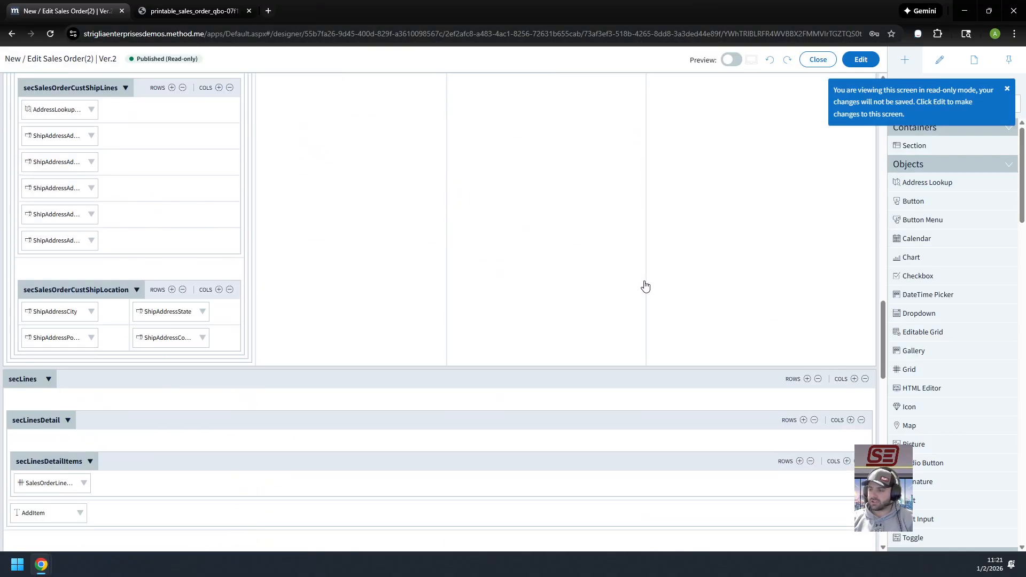
scroll(755, 229, down, 7)
scroll(613, 321, up, 4)
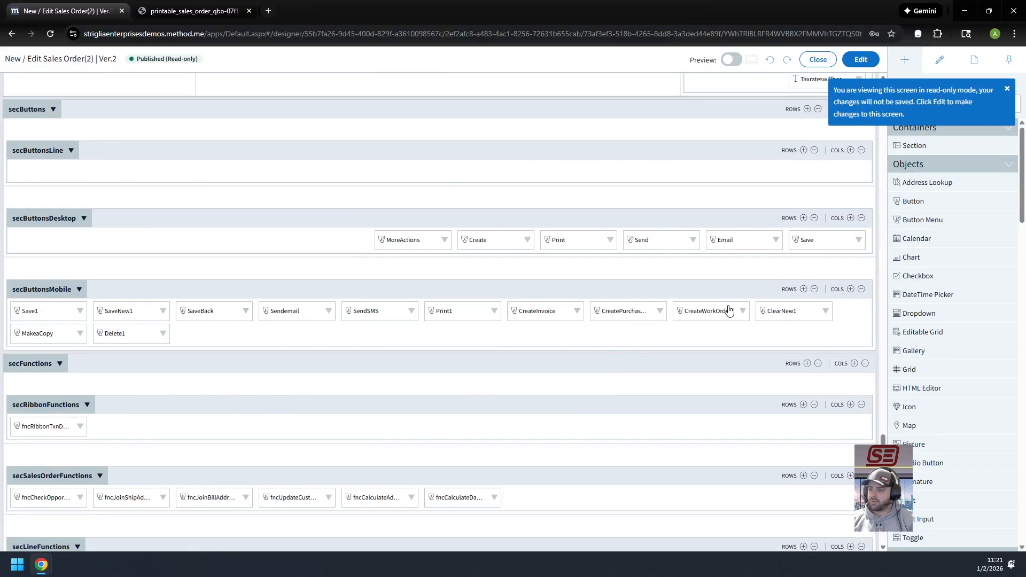
click(557, 241)
scroll(950, 344, down, 10)
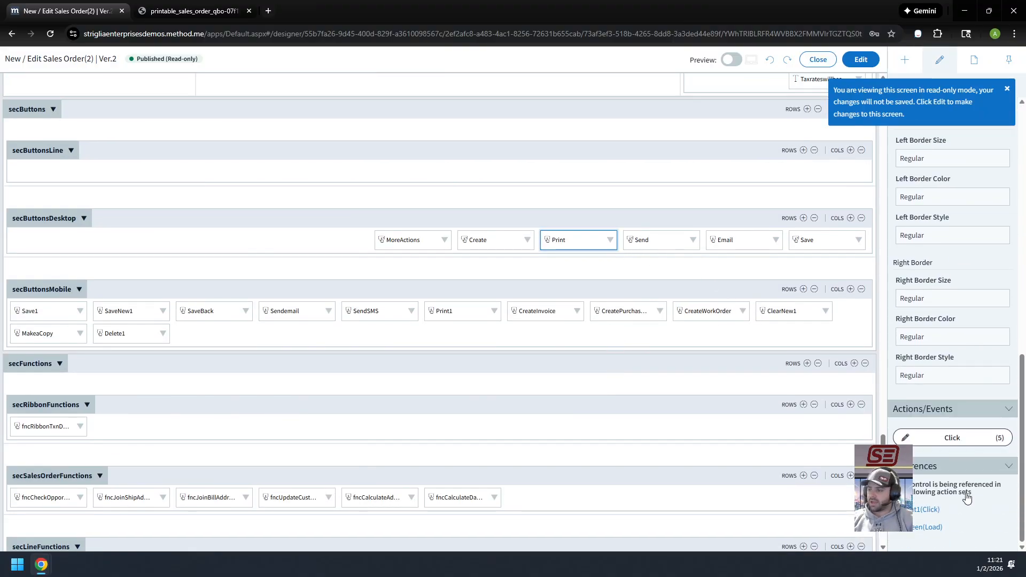
click(973, 447)
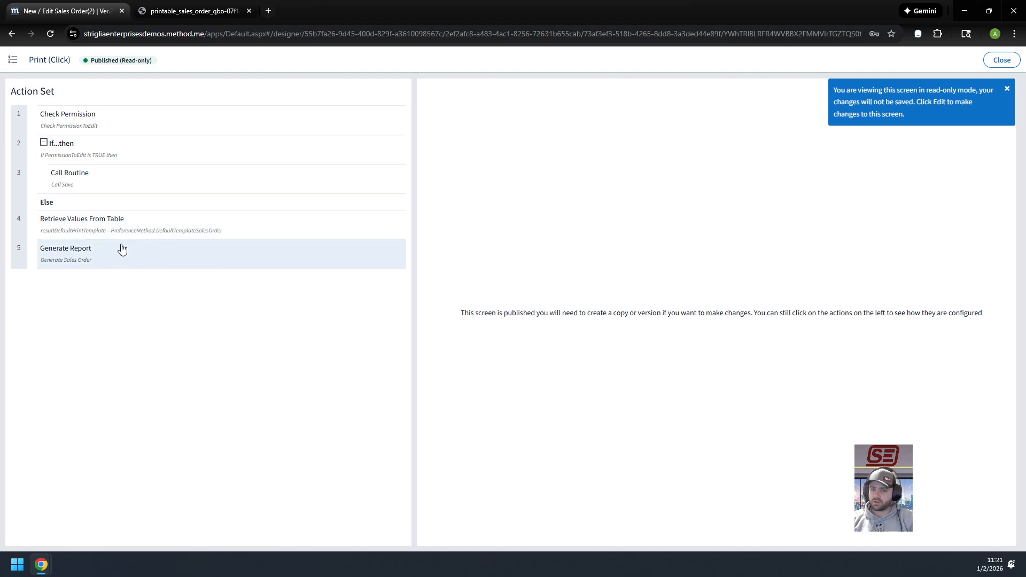
click(150, 262)
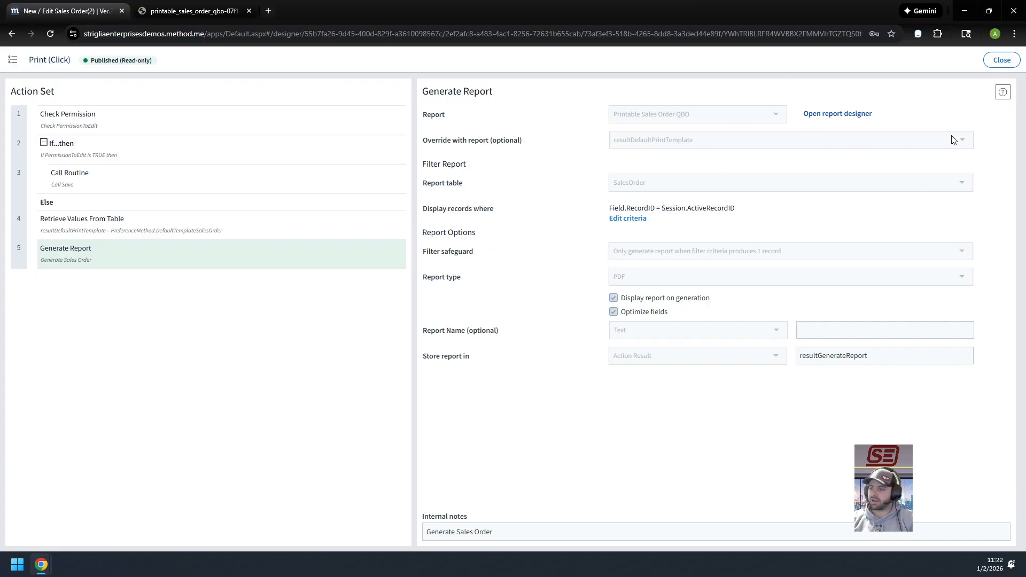
click(1002, 60)
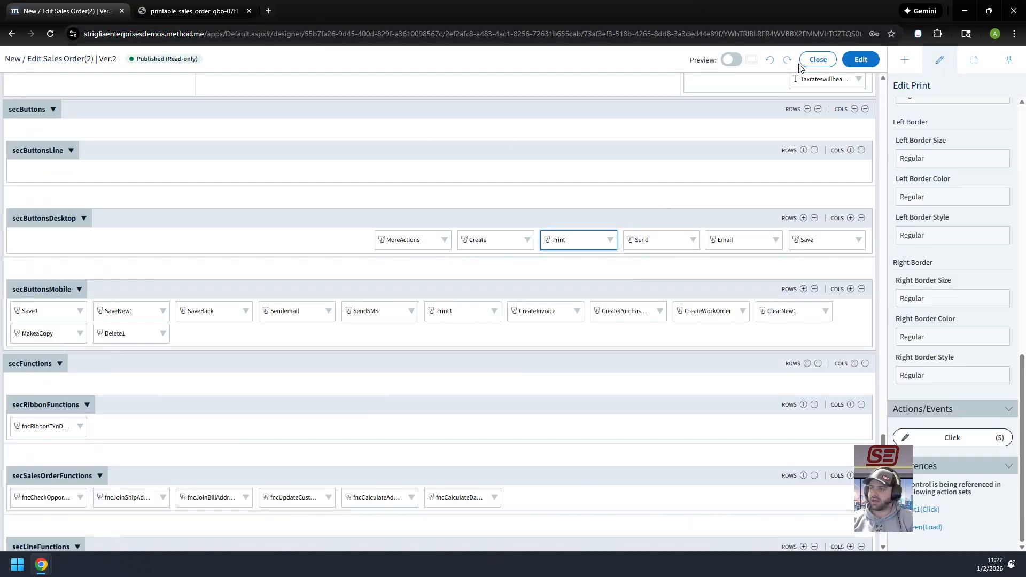
click(817, 60)
Go to Reports & Print Templates in the account settings and search the templates for "Sales Order QBO"
click(999, 62)
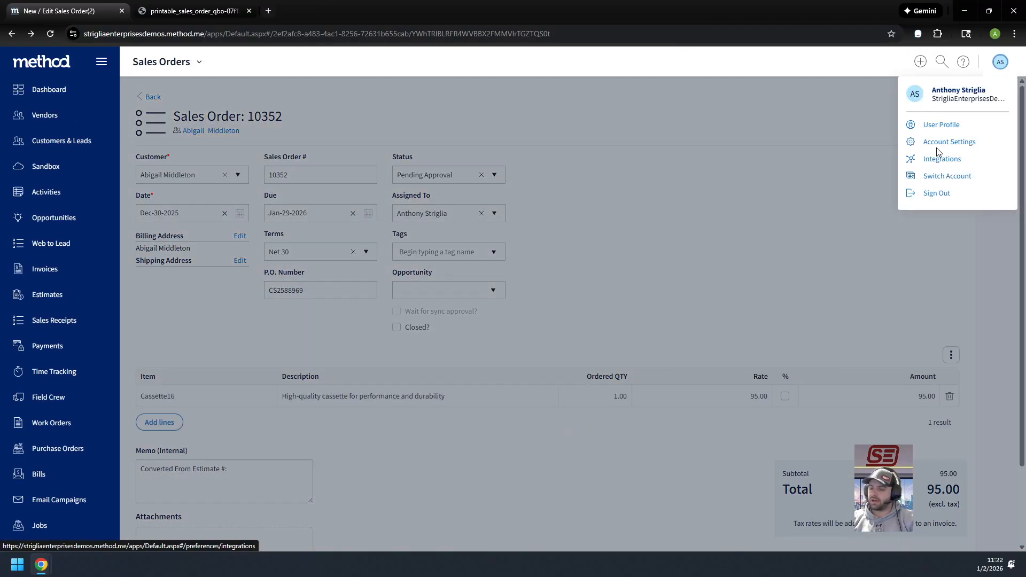
click(939, 143)
scroll(324, 243, down, 5)
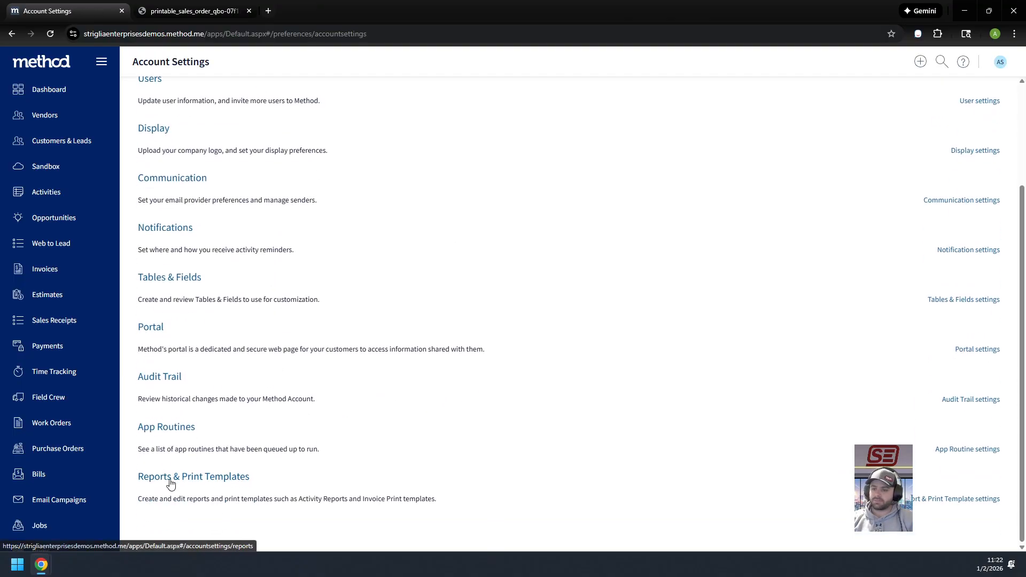
click(165, 481)
click(930, 145)
text(Sales Order QBO)
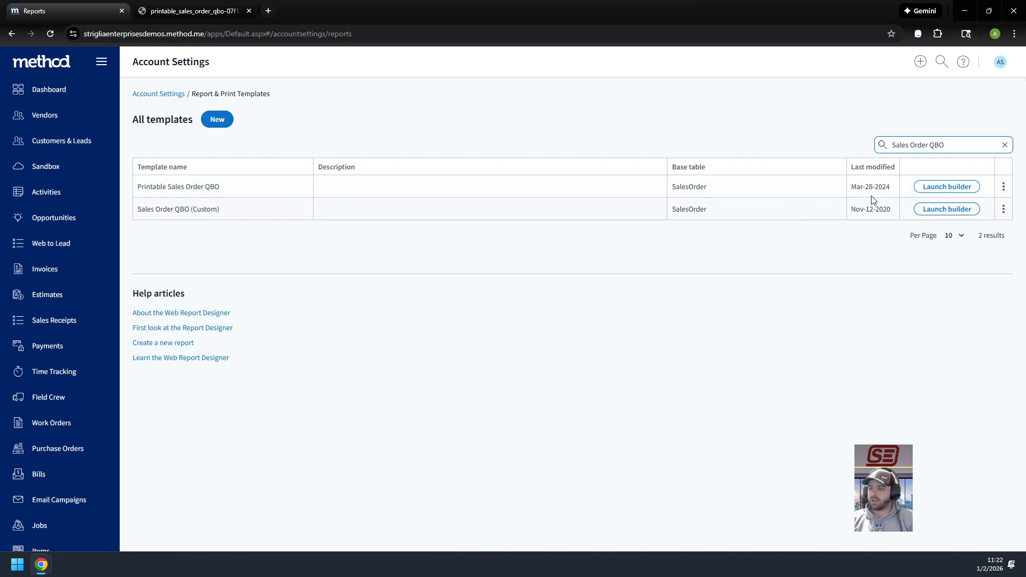
Duplicate the Printable Sales Order QBO template and save the copy under the name "(SE) Printable Sales Order"
click(1003, 188)
click(961, 225)
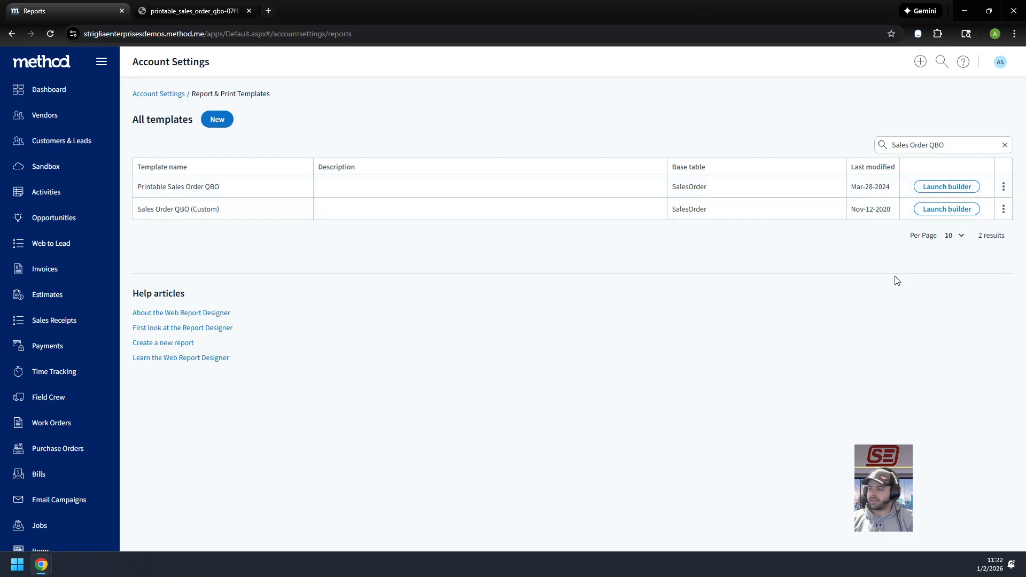
drag(593, 145, 460, 144)
text((SE)
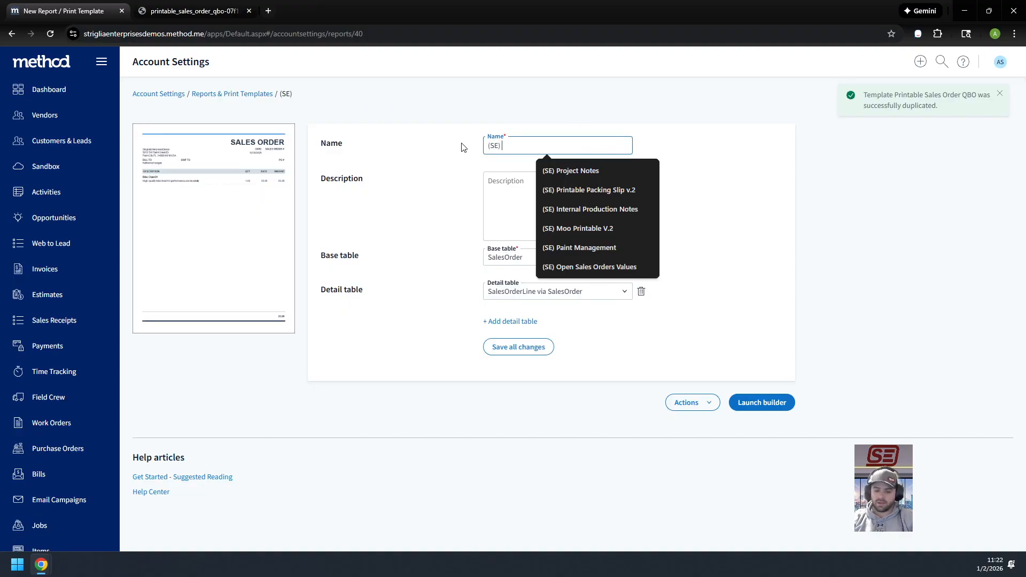
text() Printab)
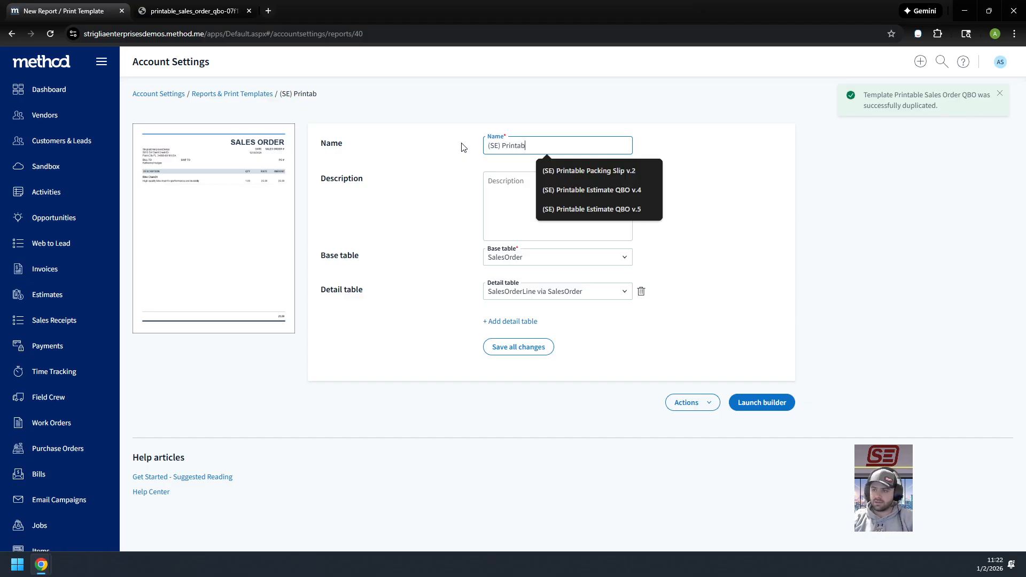
text(le Sales Order)
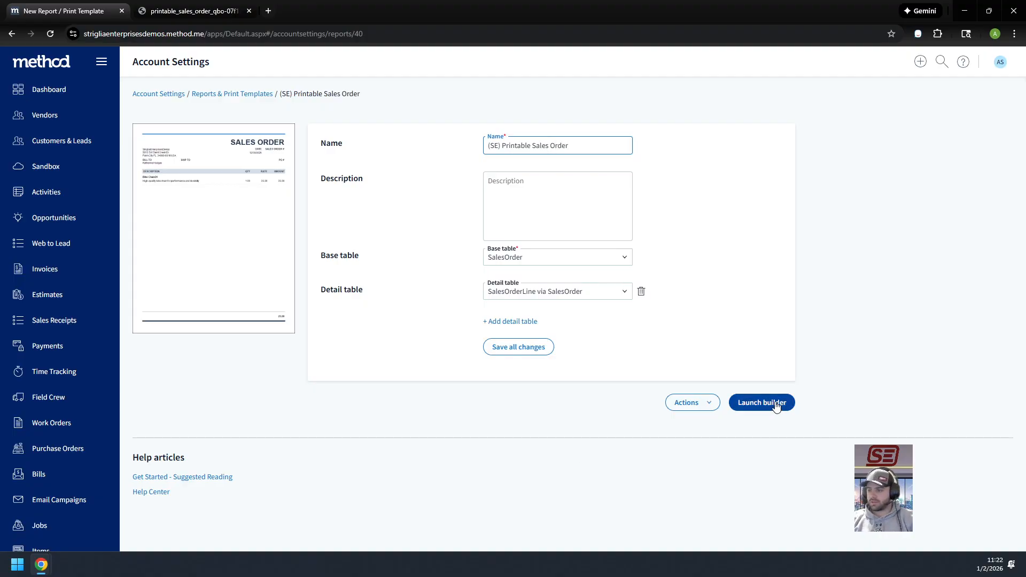
click(714, 402)
click(540, 349)
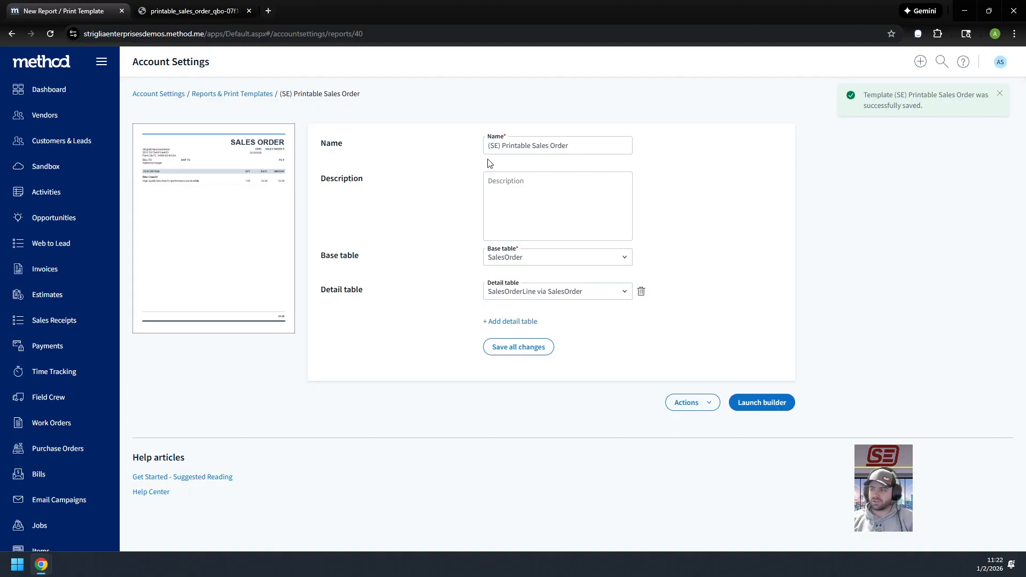
Open the (SE) Printable Sales Order template in the report designer and widen the date and order-number table leftward to the title box's edge
click(231, 96)
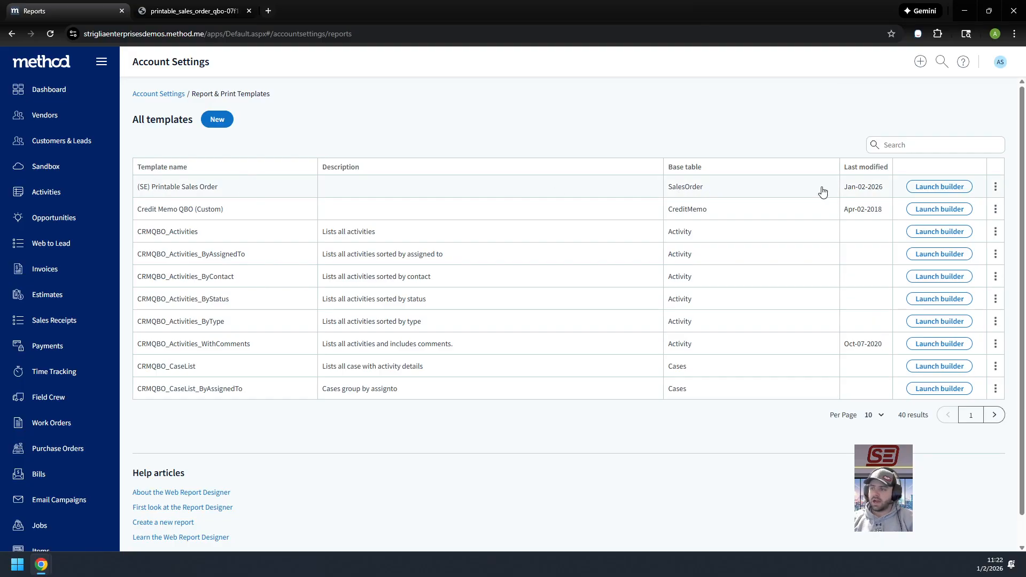
click(940, 190)
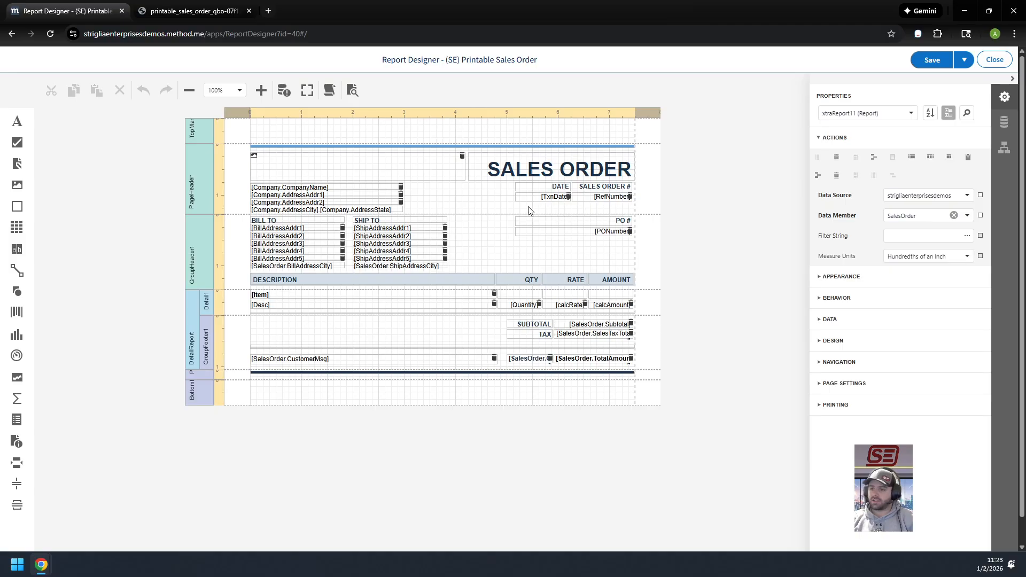
click(568, 202)
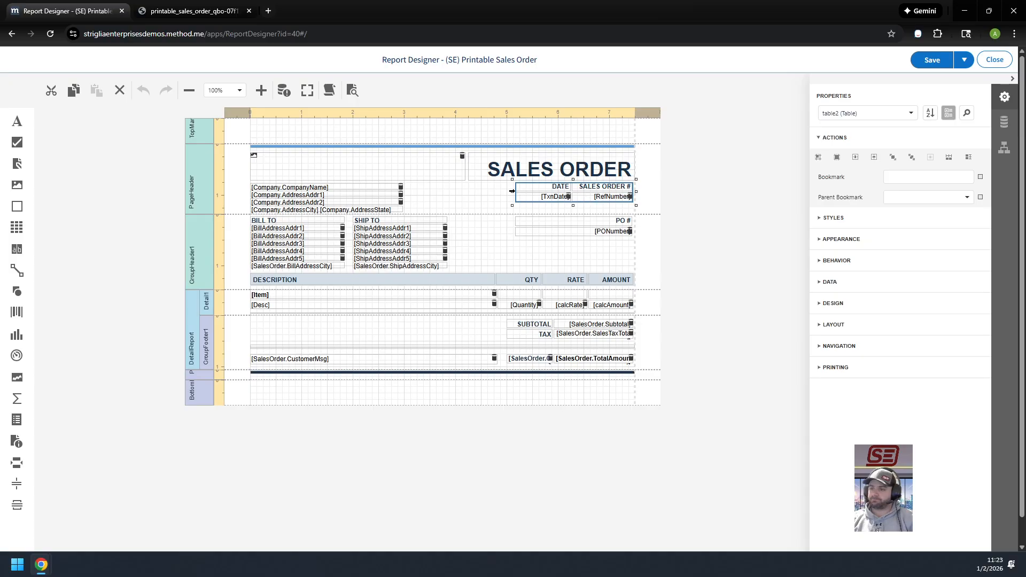
drag(512, 191, 467, 191)
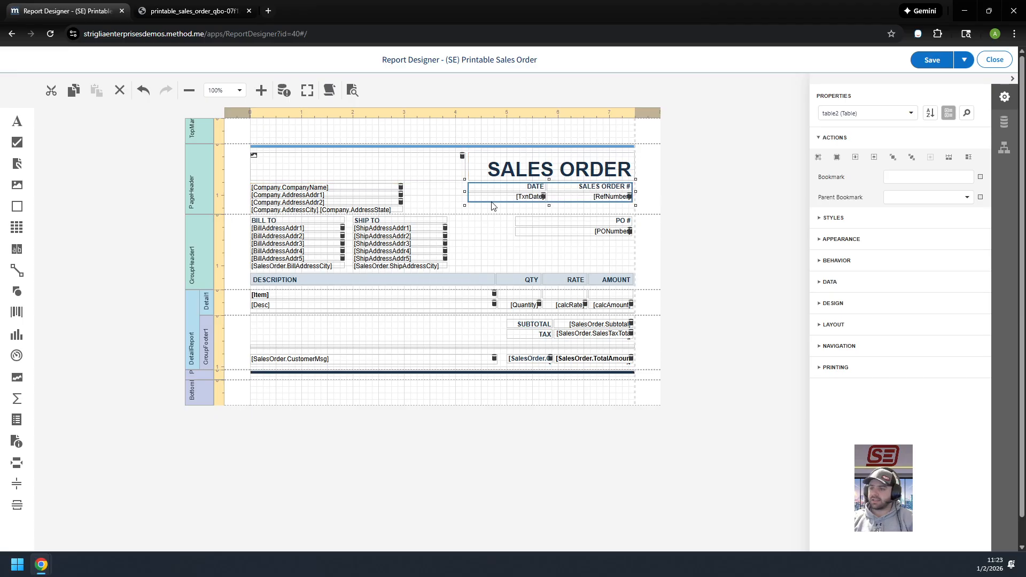
click(587, 213)
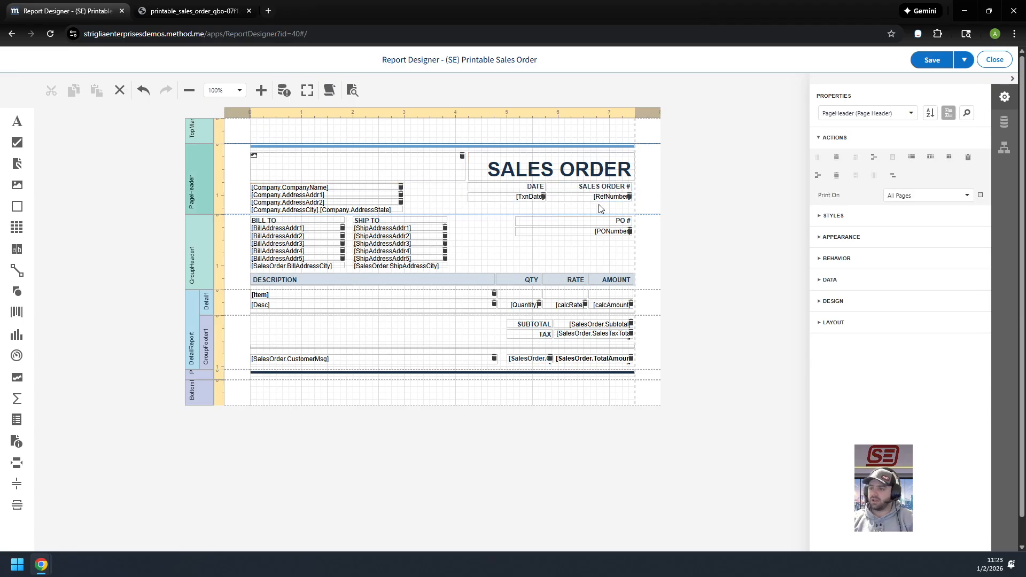
Insert a column to the right of SALES ORDER # in the page header table and distribute its columns evenly
click(586, 189)
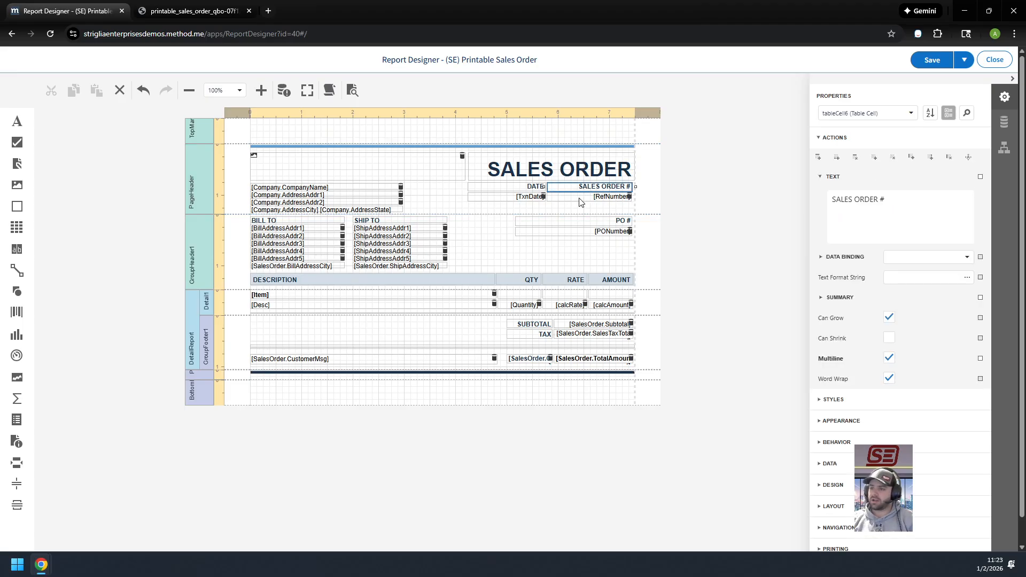
click(581, 208)
click(585, 190)
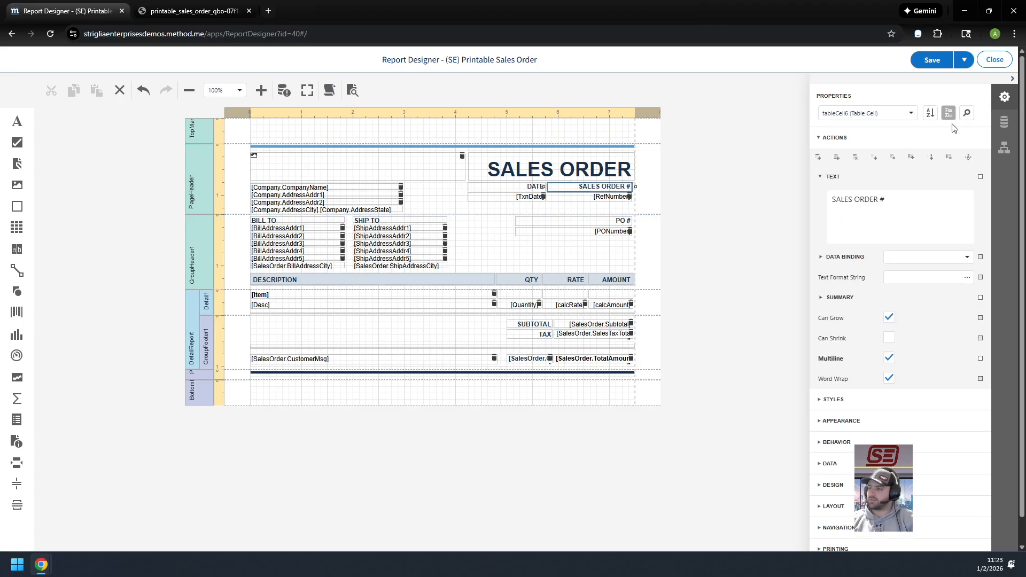
click(637, 211)
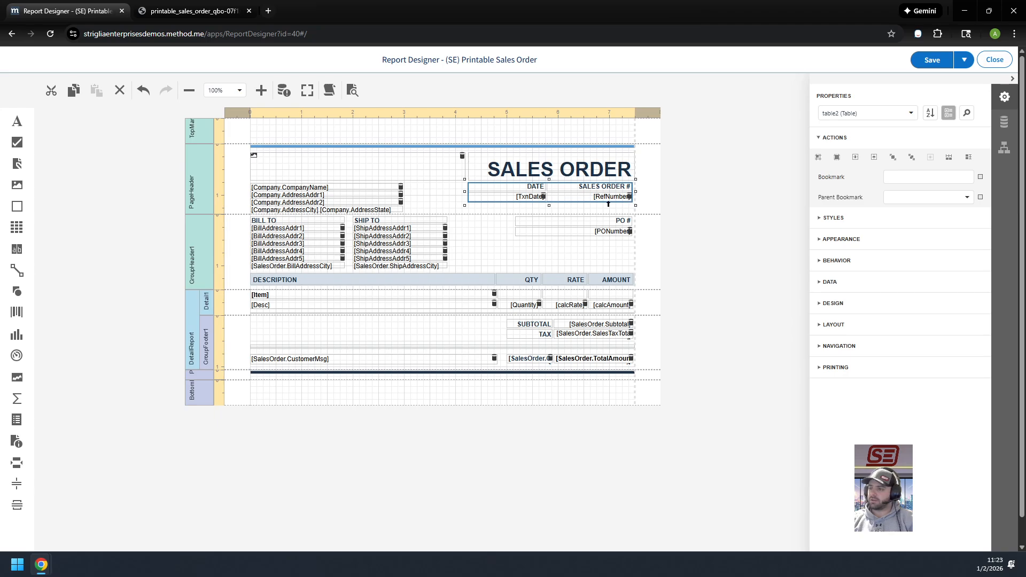
click(584, 189)
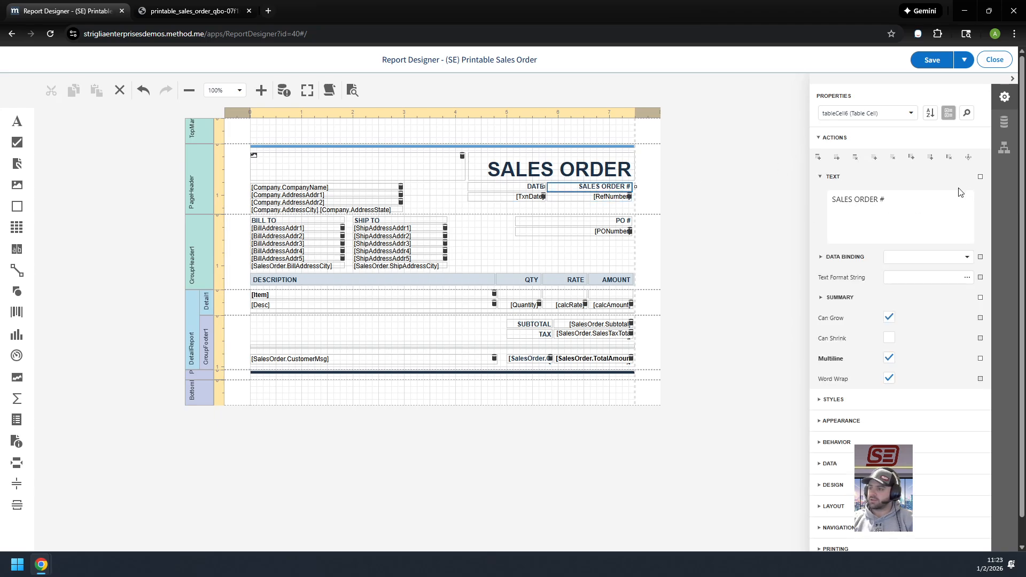
click(930, 157)
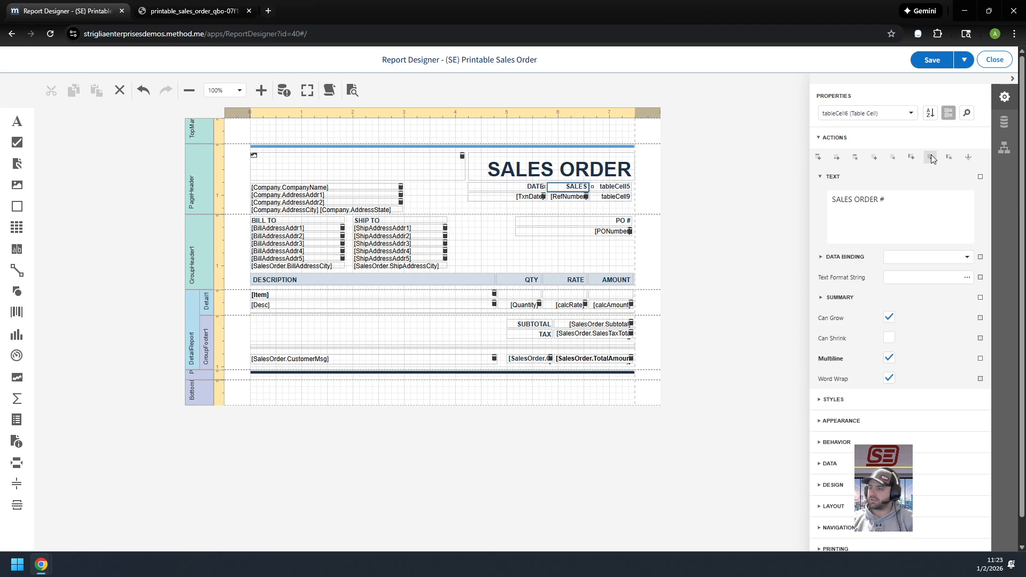
click(610, 204)
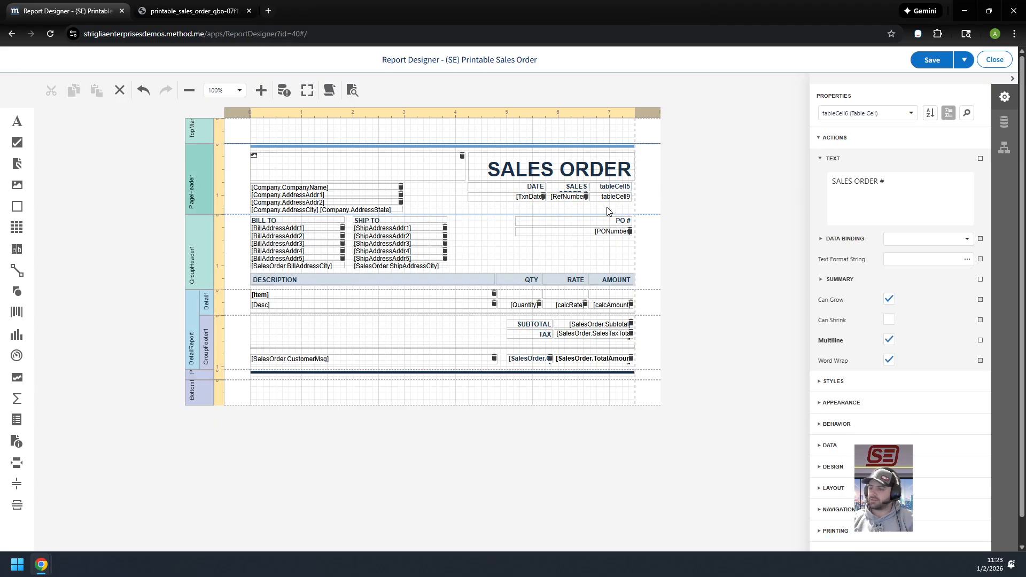
click(950, 159)
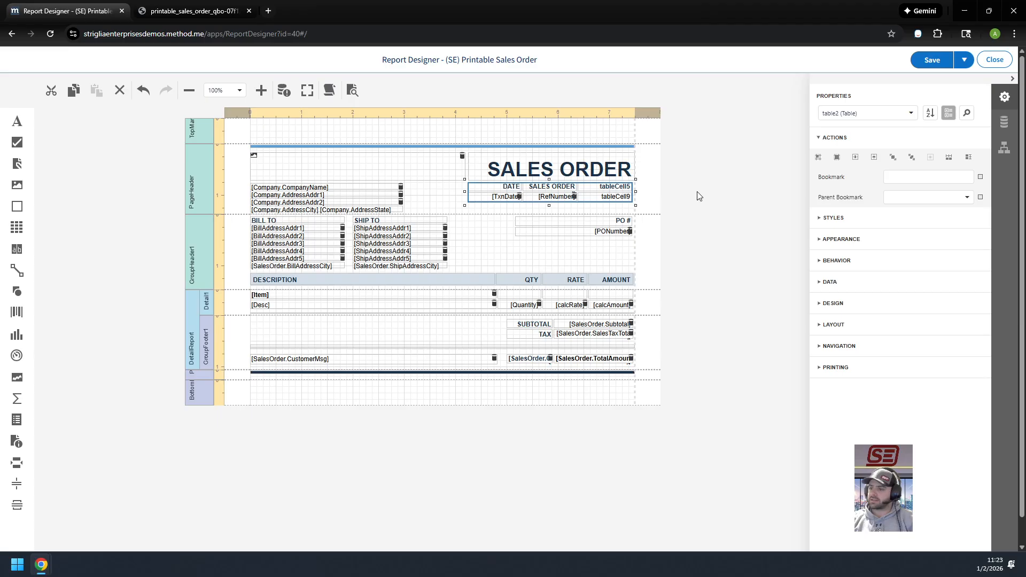
Label the new column beside SALES ORDER # in the page header table as "Status"
click(616, 206)
click(568, 188)
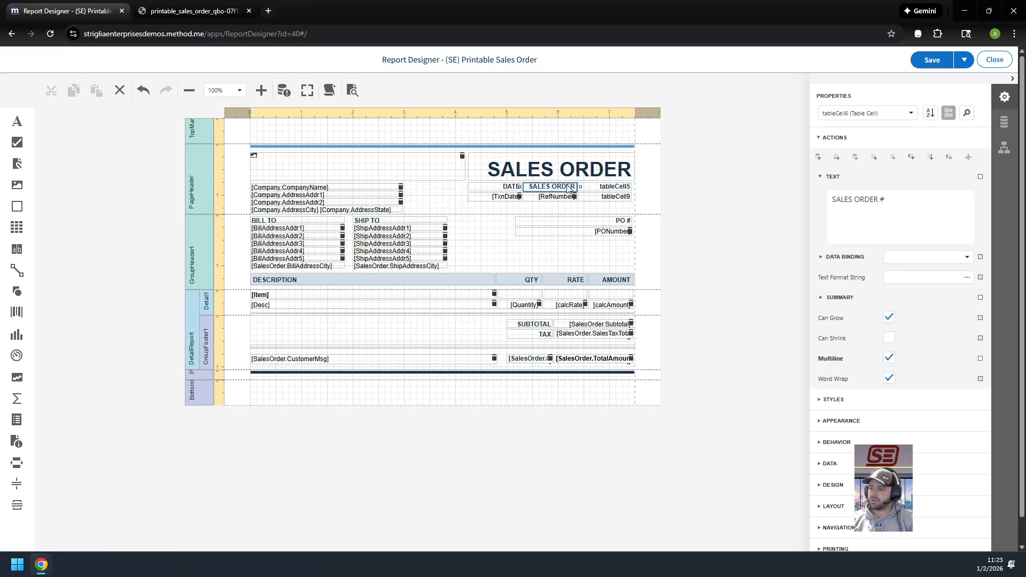
triple_click(865, 200)
key(ctrl+c)
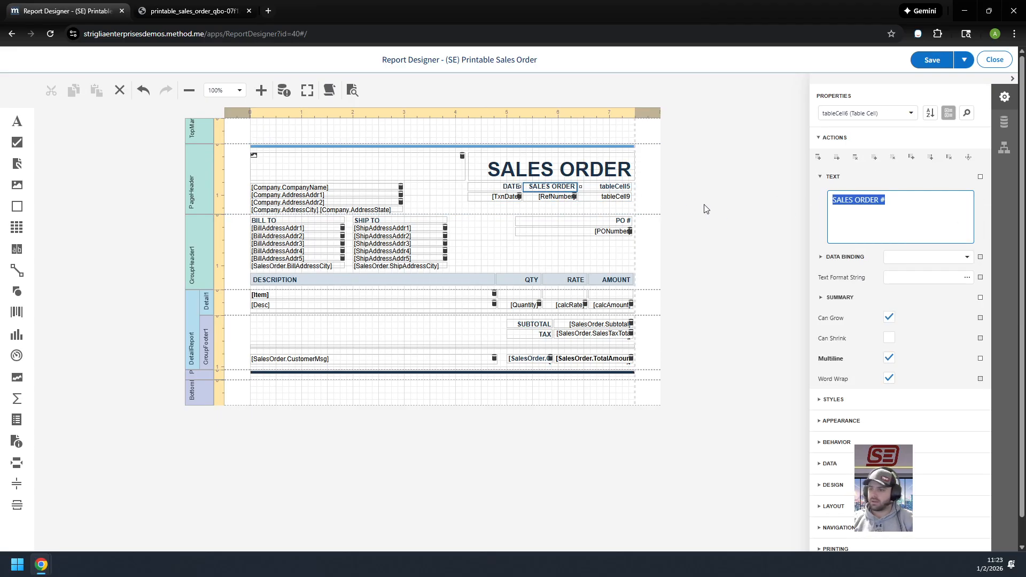
click(620, 182)
click(654, 190)
click(614, 191)
triple_click(882, 195)
key(ctrl+v)
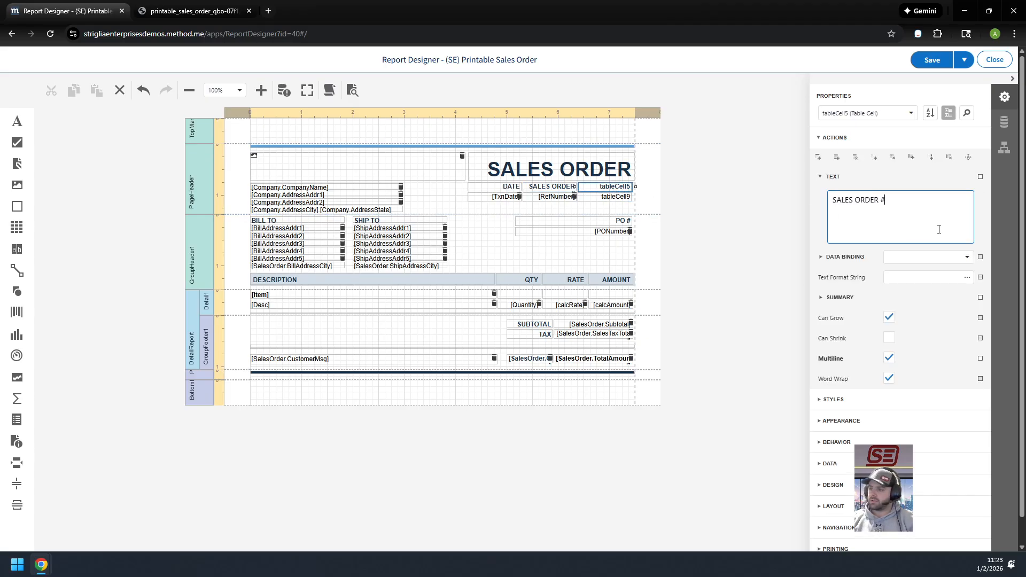
key(ctrl+a)
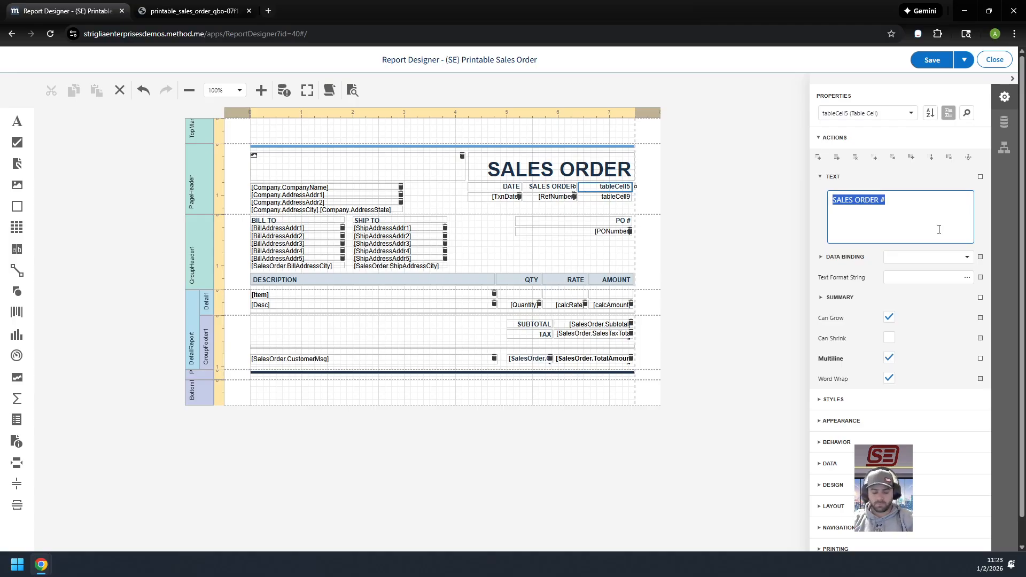
text(Status)
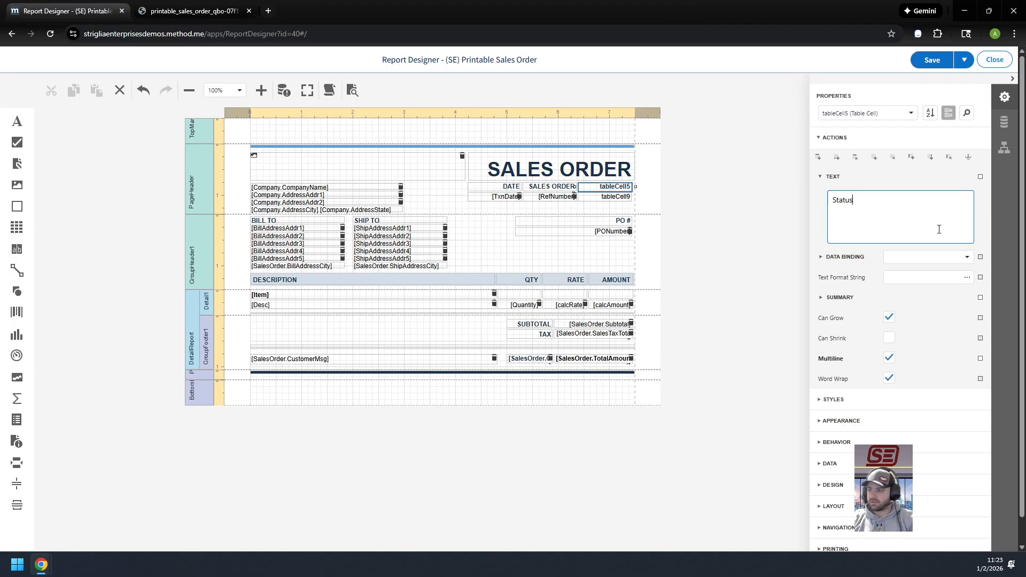
key(Tab)
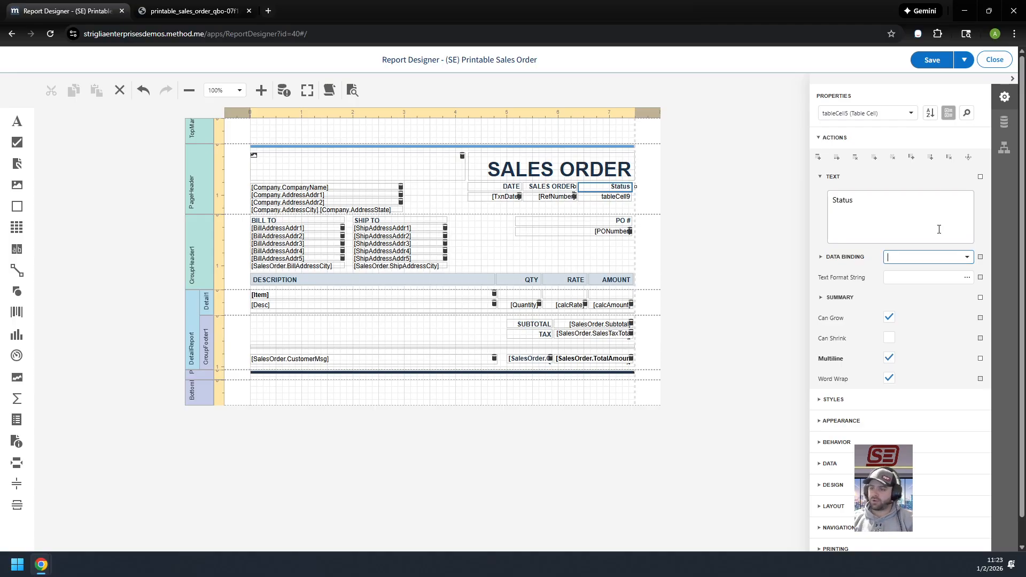
click(447, 204)
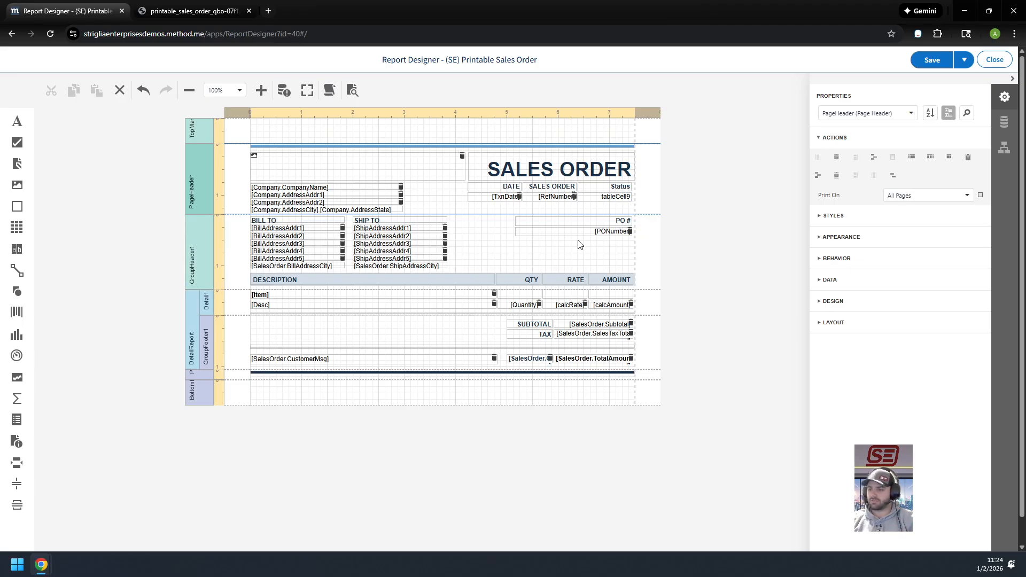
Insert a column to the right of PO # in the group header's purchase order table
click(609, 236)
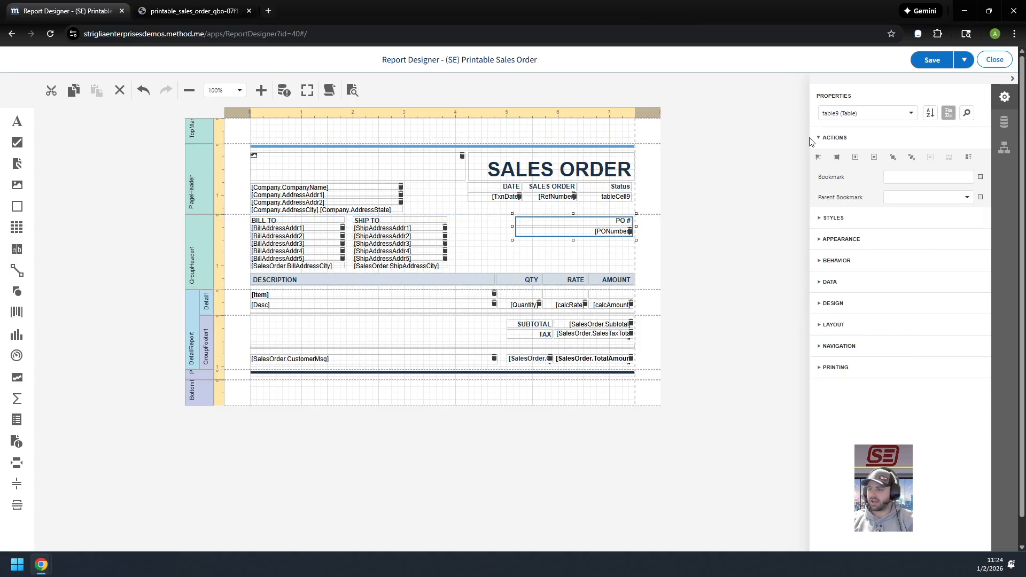
click(596, 255)
click(602, 221)
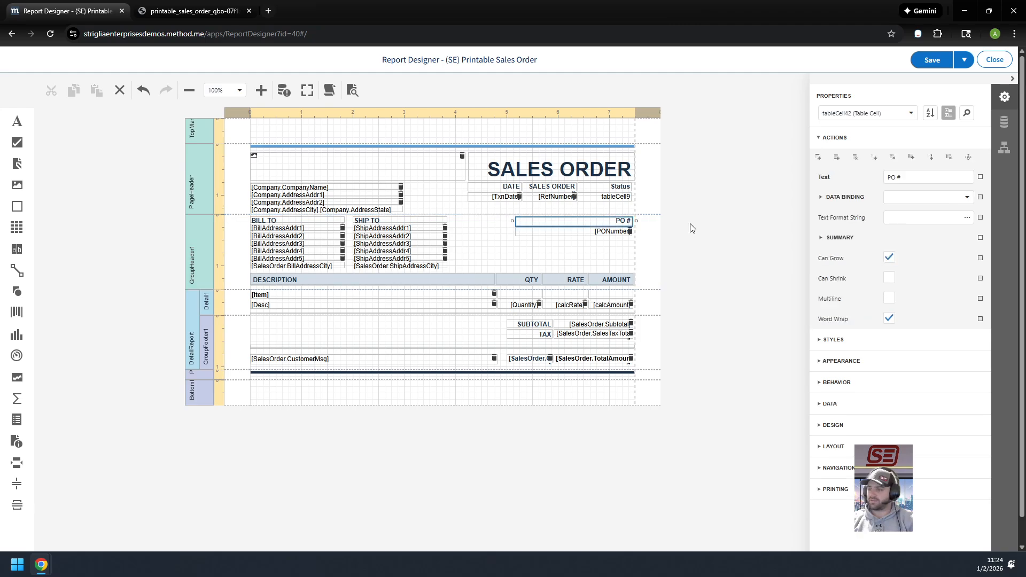
click(929, 157)
click(634, 235)
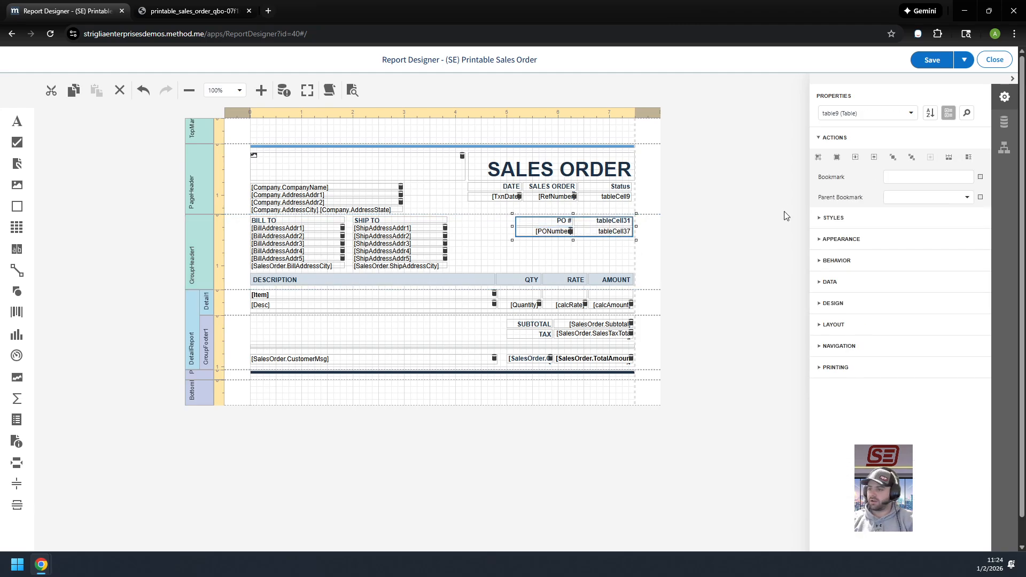
click(613, 249)
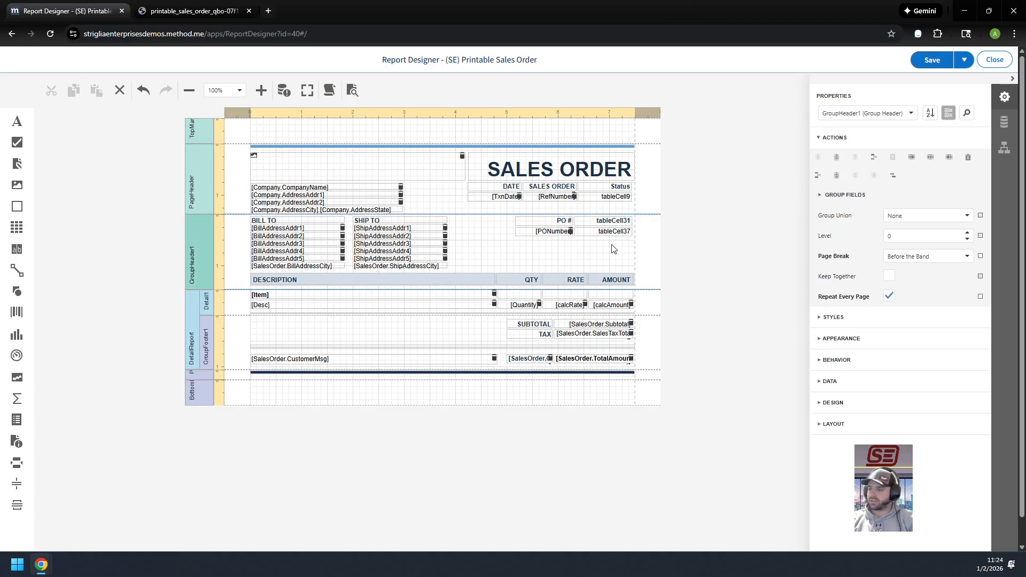
Set the heading of the new column beside PO # to "Status"
click(598, 223)
drag(887, 204, 730, 205)
text(S)
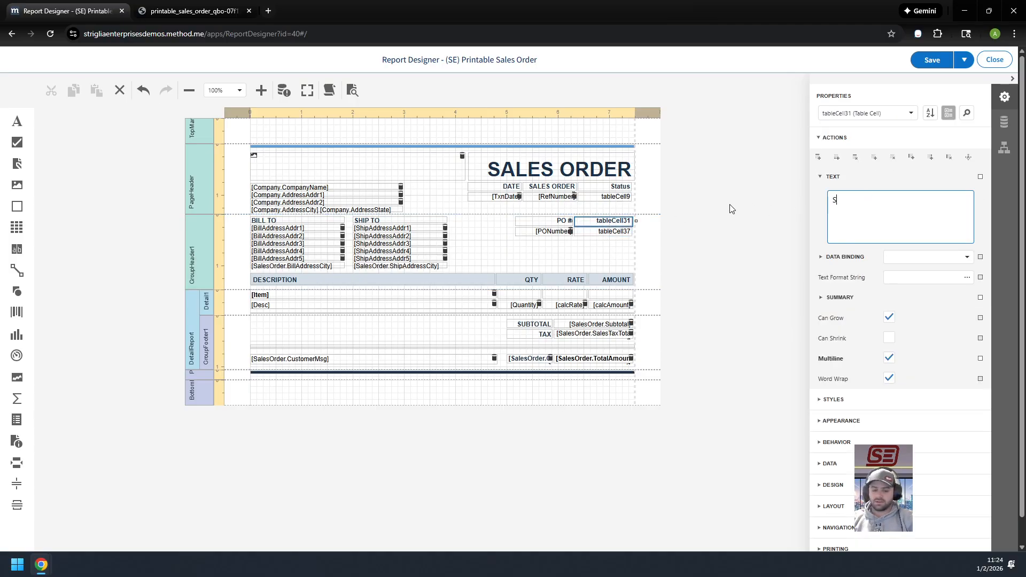
text(tatus)
Delete the Status column from the page header table and shrink the table to two evenly distributed columns
click(609, 186)
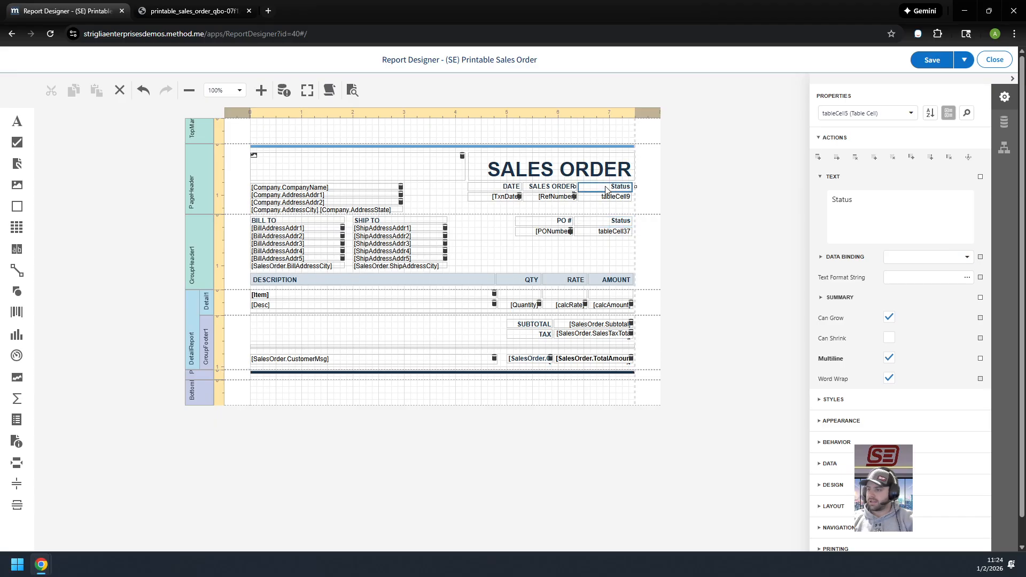
click(948, 158)
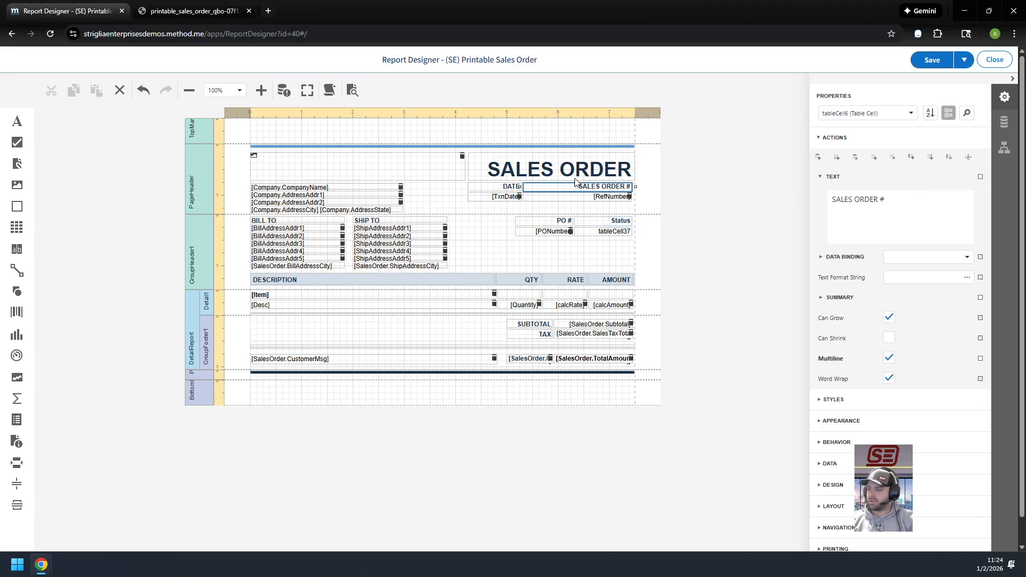
click(527, 207)
drag(465, 192, 529, 191)
click(572, 208)
click(573, 200)
click(949, 157)
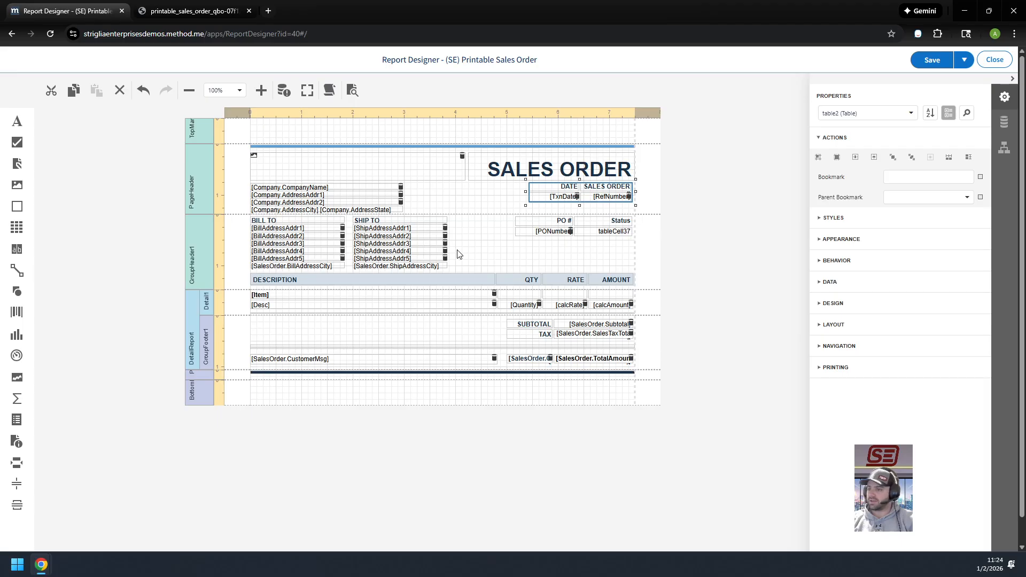
click(516, 248)
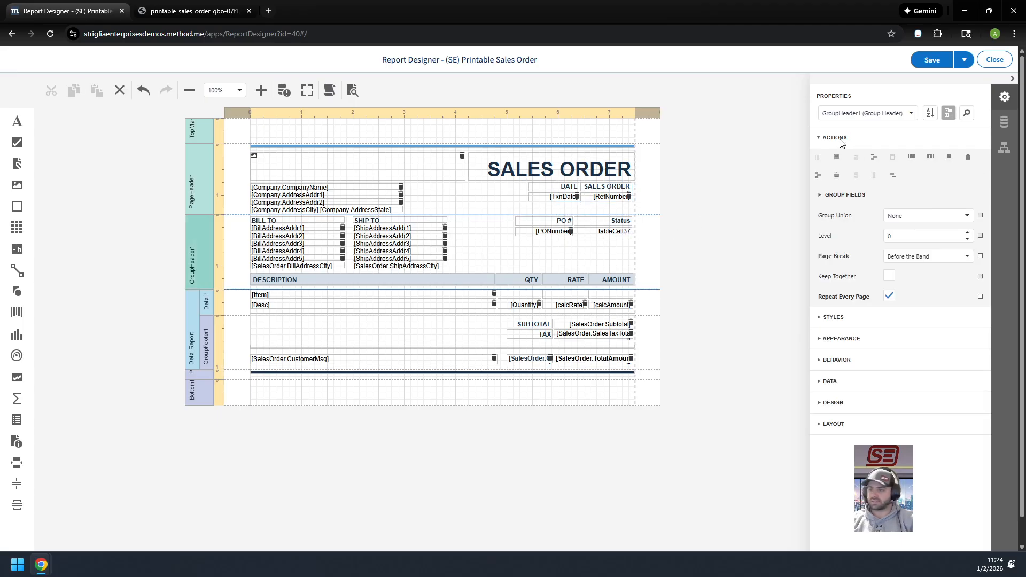
click(609, 223)
click(593, 234)
click(589, 246)
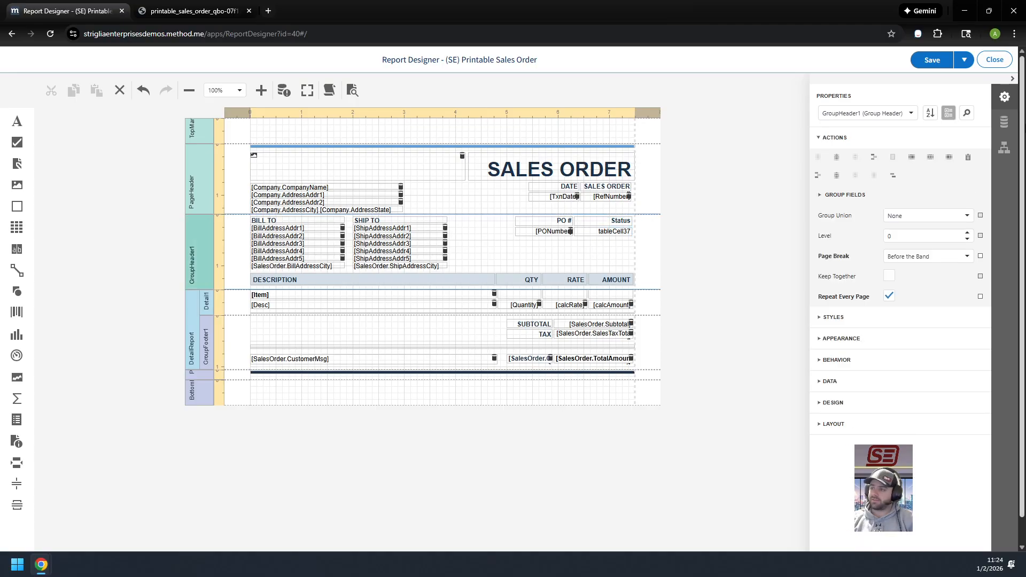
Bind the cell below the Status heading beside PO # to the SalesOrder table's SalesOrderStatusRecordIDStatus field
click(1007, 125)
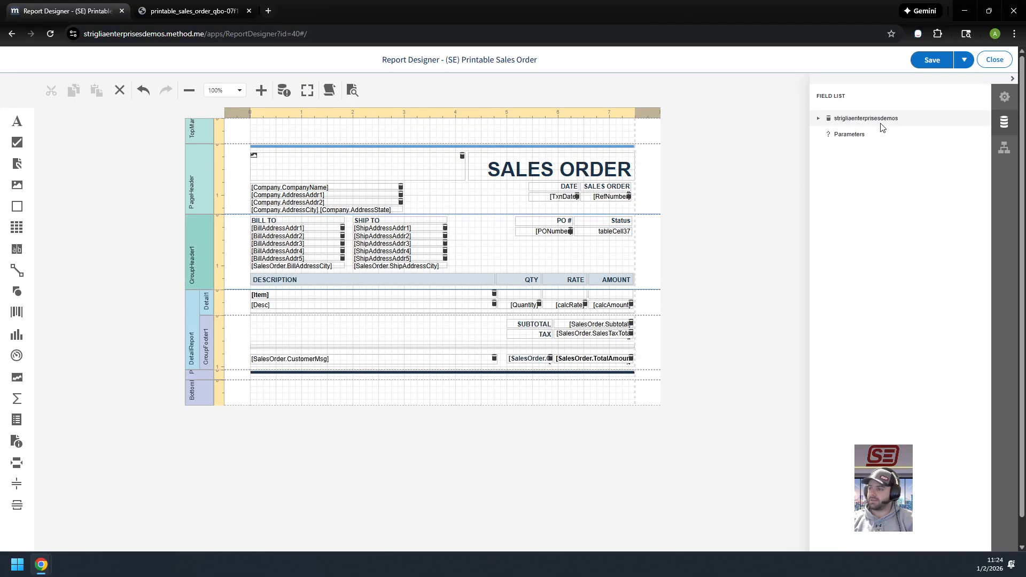
click(816, 121)
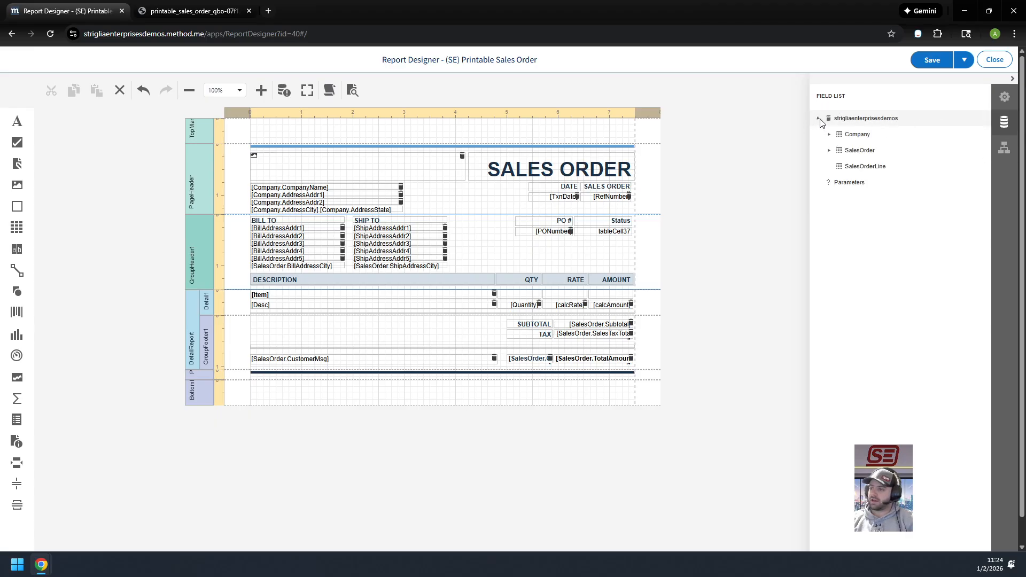
click(829, 151)
drag(810, 166, 734, 167)
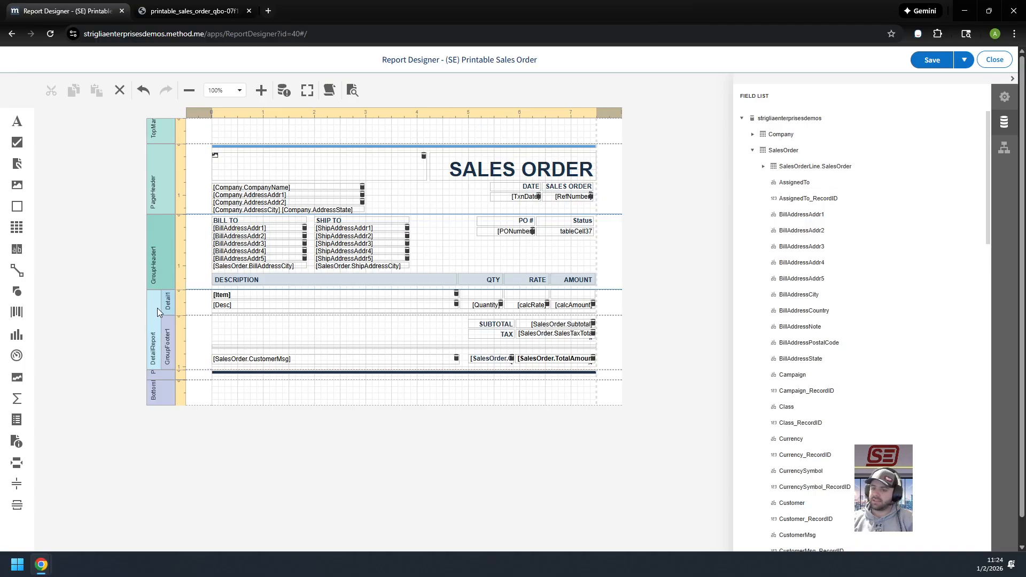
click(750, 151)
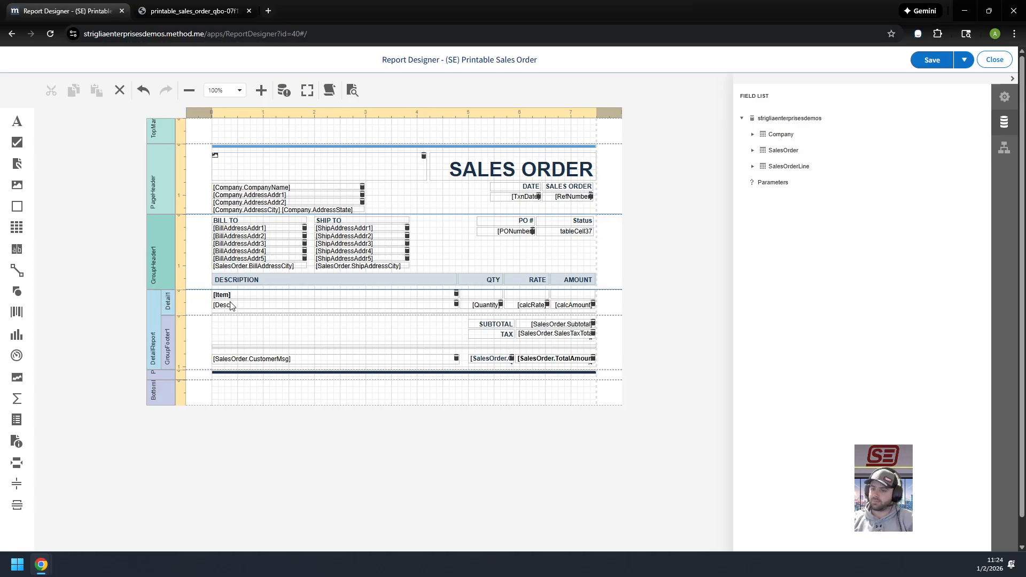
click(752, 151)
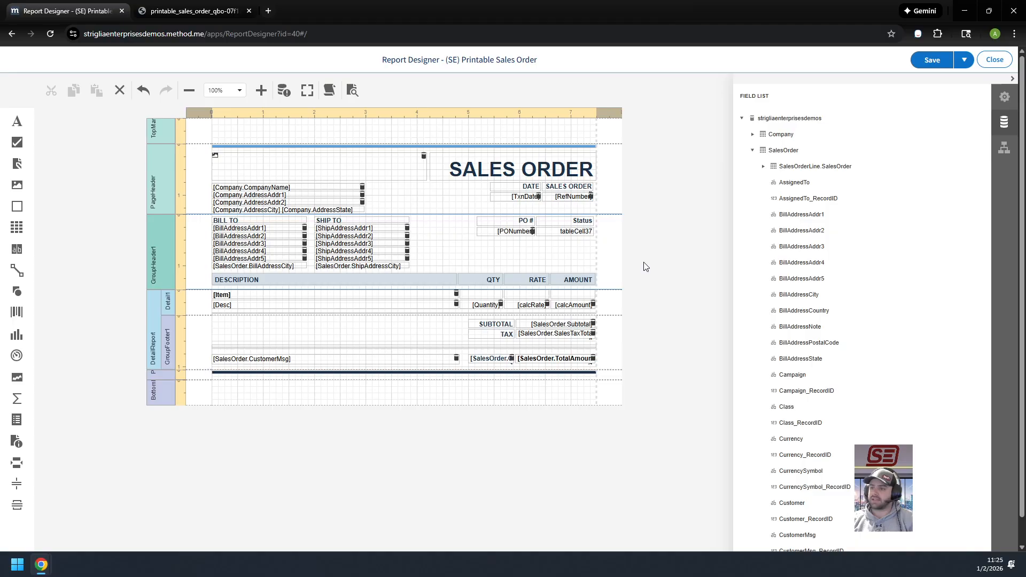
scroll(810, 300, down, 8)
scroll(806, 311, down, 10)
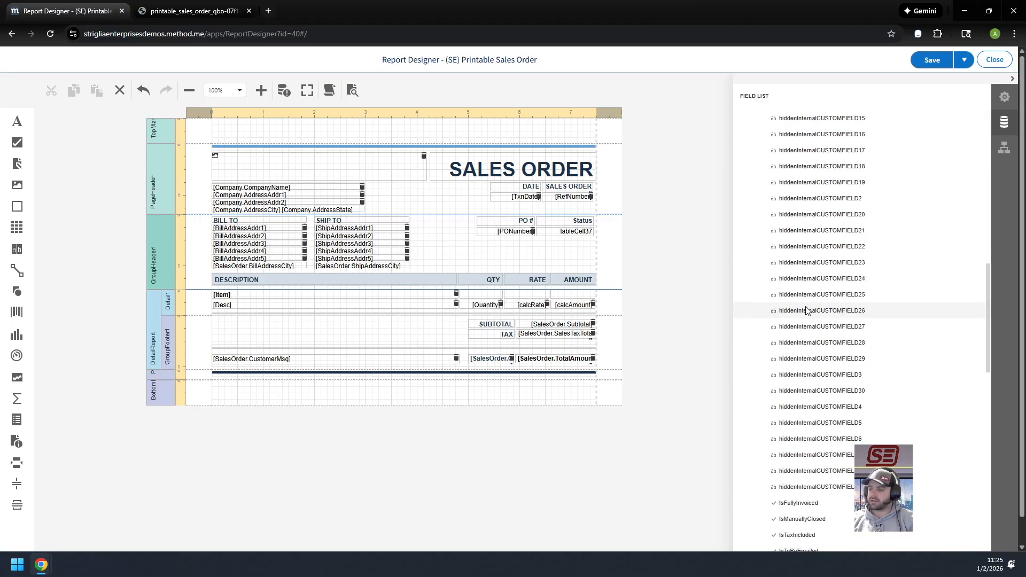
scroll(865, 304, down, 1)
scroll(795, 391, down, 1)
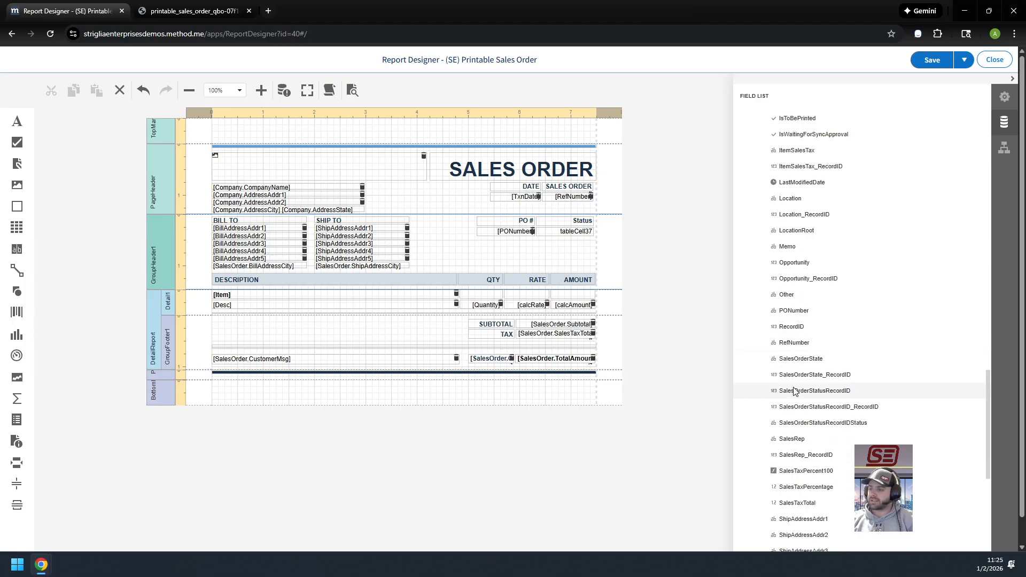
scroll(801, 430, down, 1)
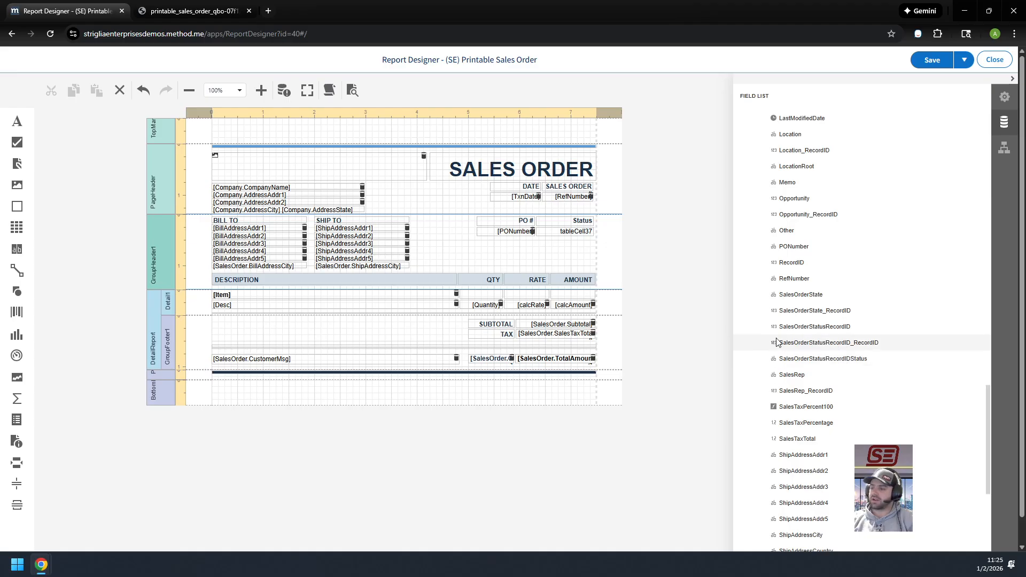
drag(779, 358, 568, 233)
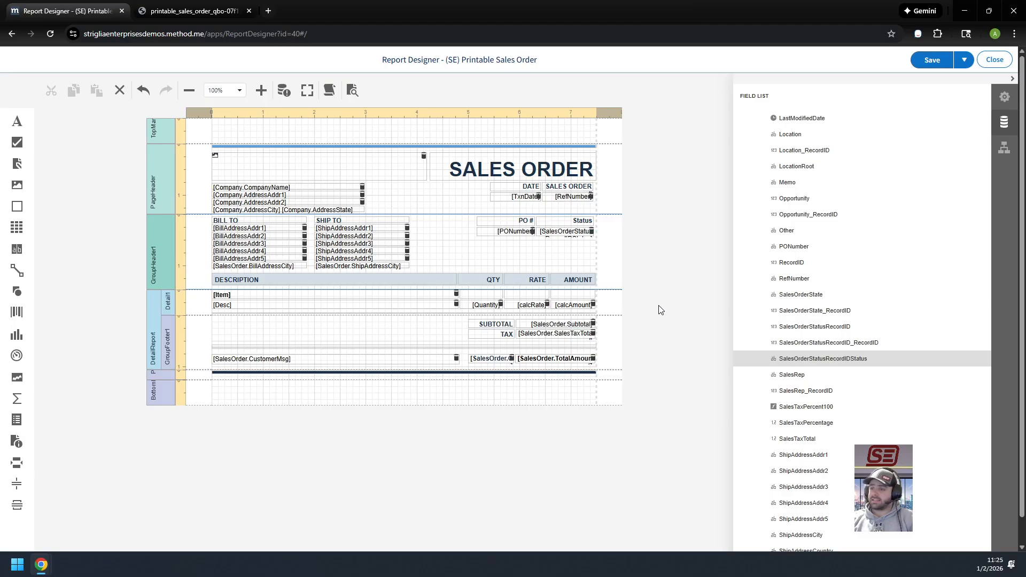
Save the (SE) Printable Sales Order template and close the report designer
click(1003, 97)
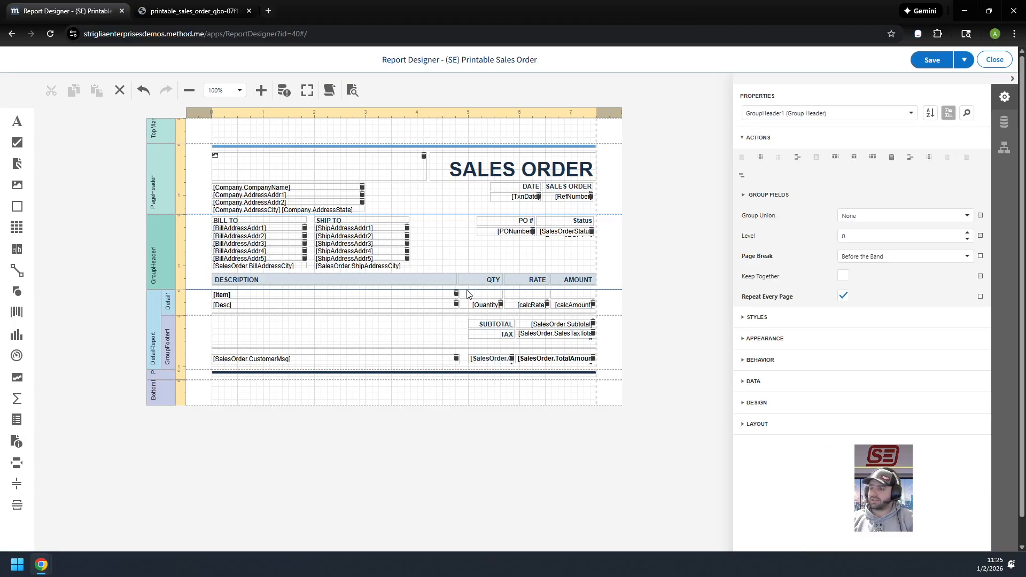
click(930, 62)
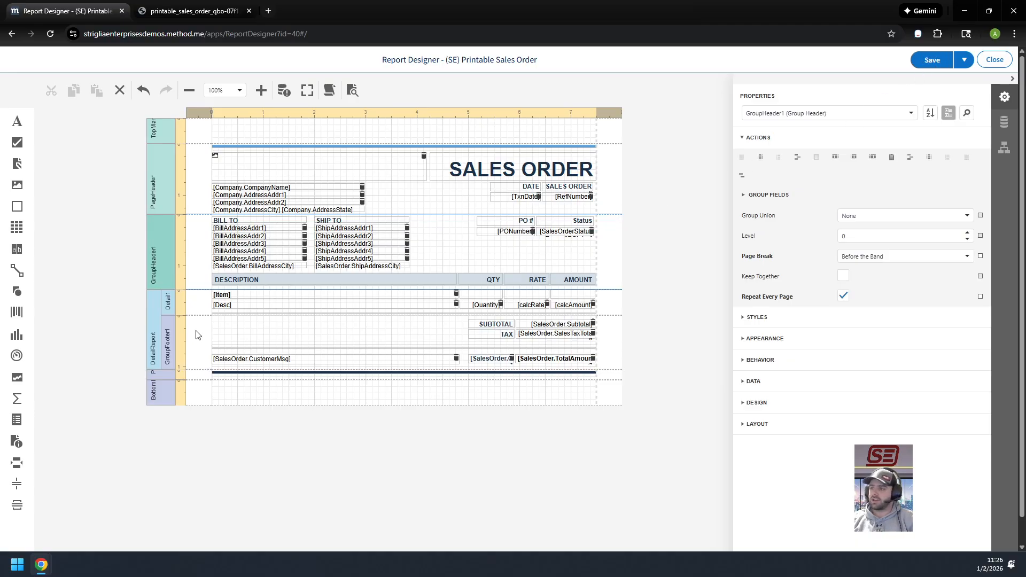
click(918, 66)
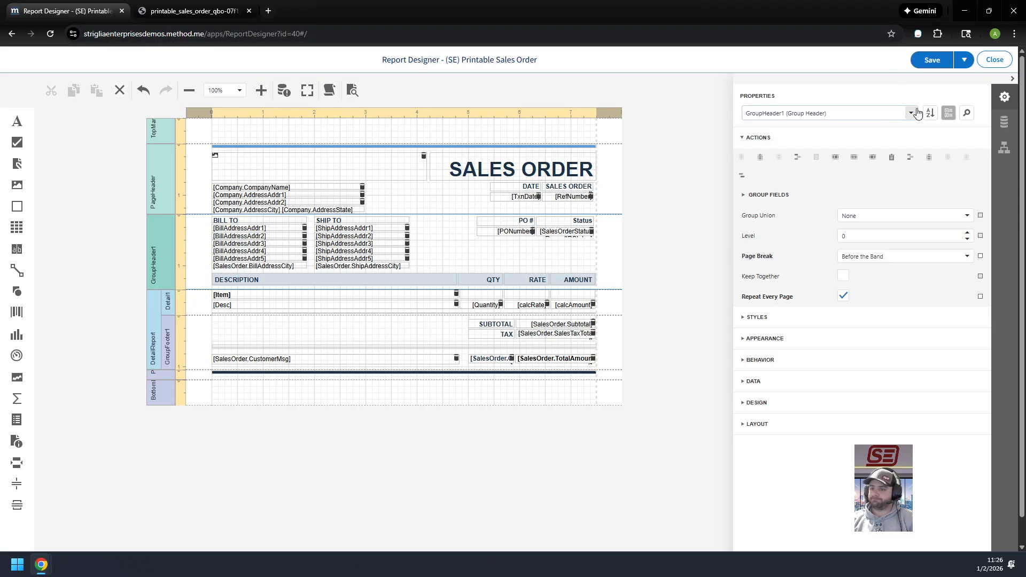
click(998, 61)
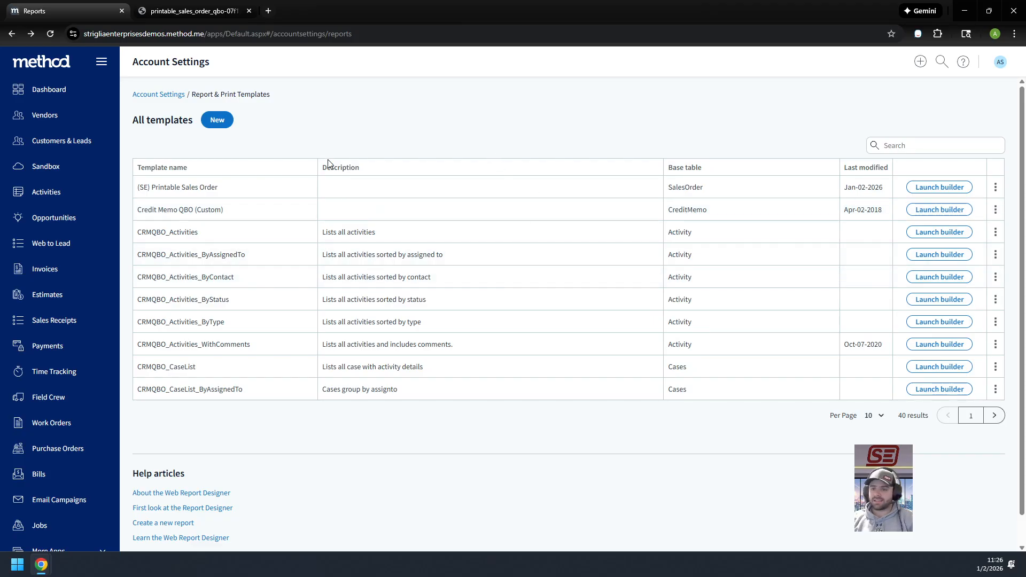
Go to the Sales Orders app and open the Dec-30-2025 order with the 95.00 total
scroll(96, 398, down, 1)
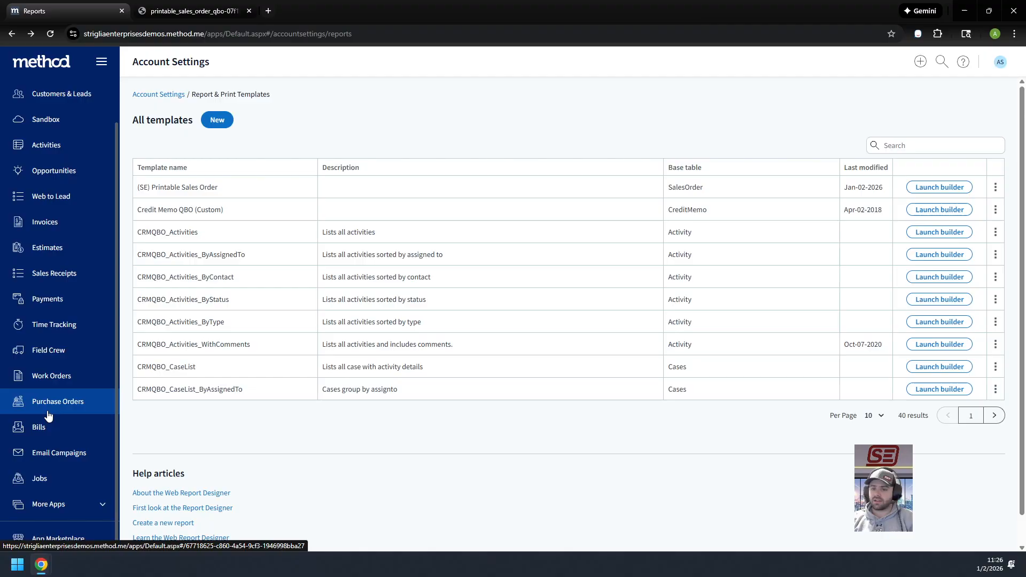
scroll(38, 419, up, 1)
scroll(59, 332, down, 1)
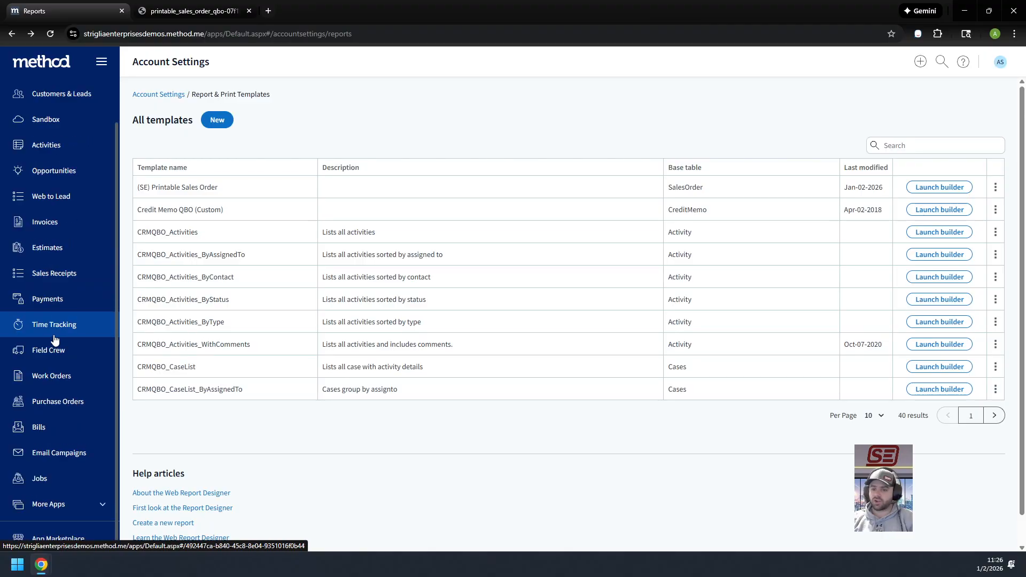
click(102, 508)
scroll(74, 502, down, 2)
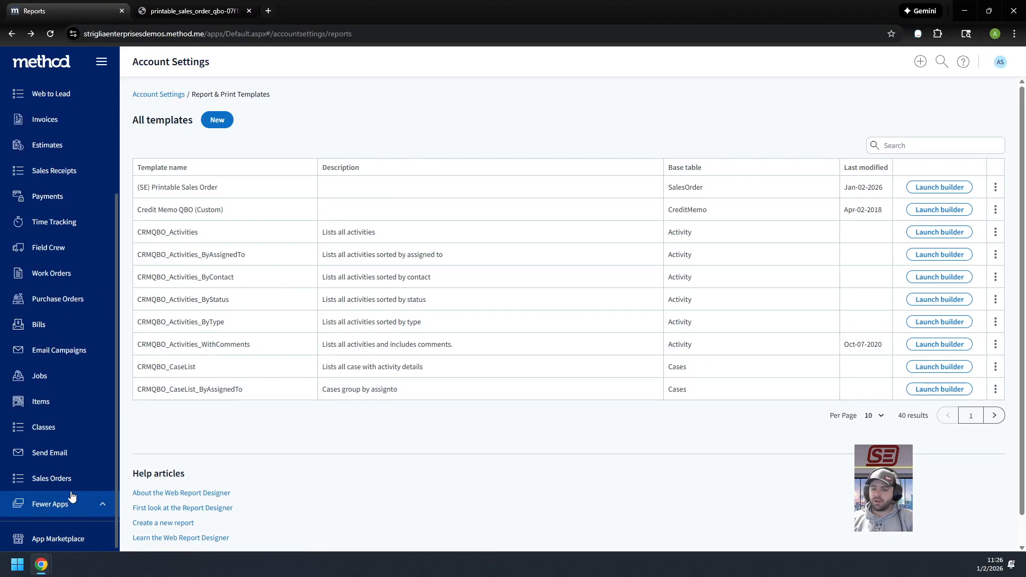
click(74, 475)
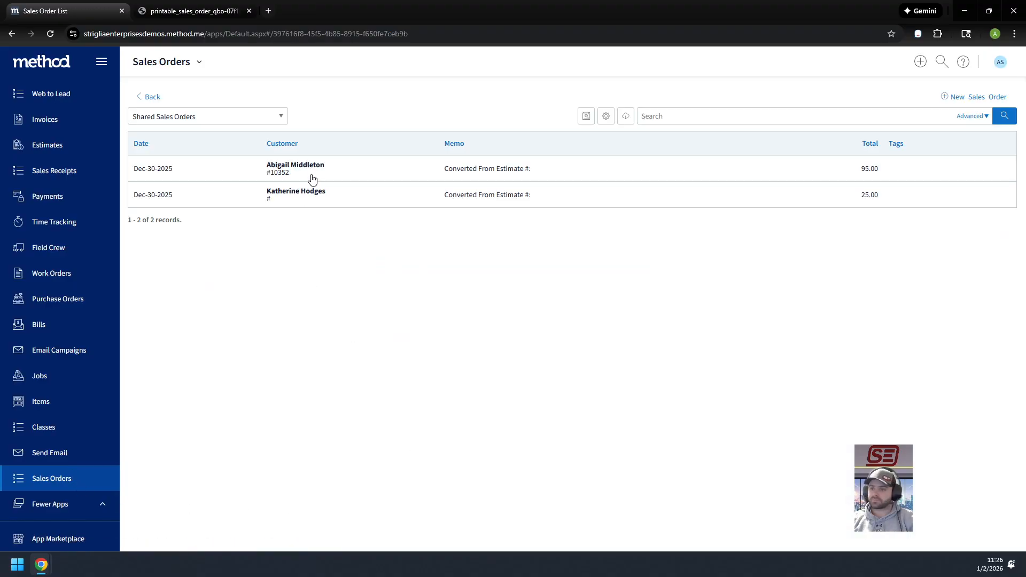
click(469, 181)
scroll(587, 238, down, 2)
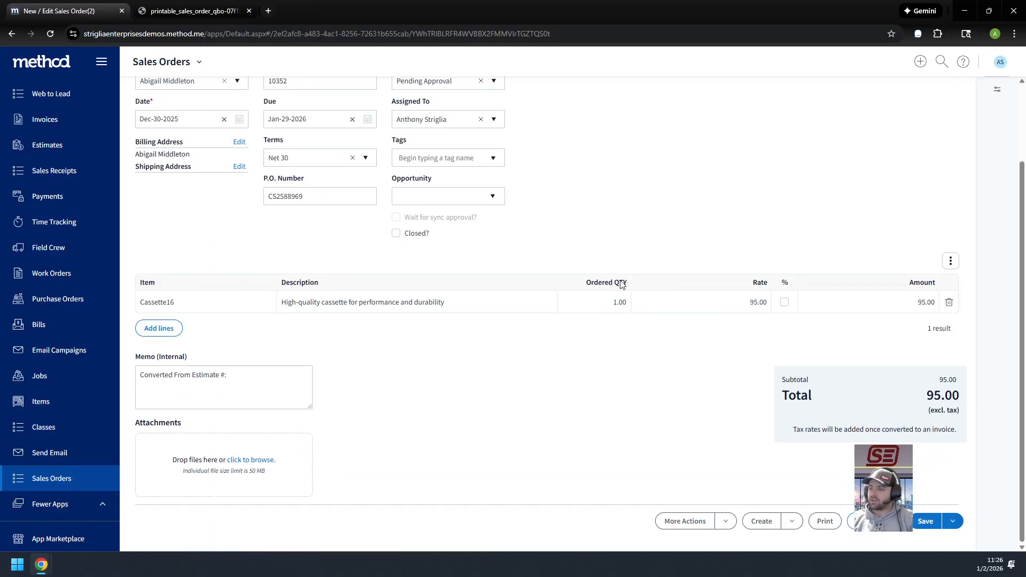
Print the open sales order, view the generated PDF, and close both printable sales order PDFs
click(825, 529)
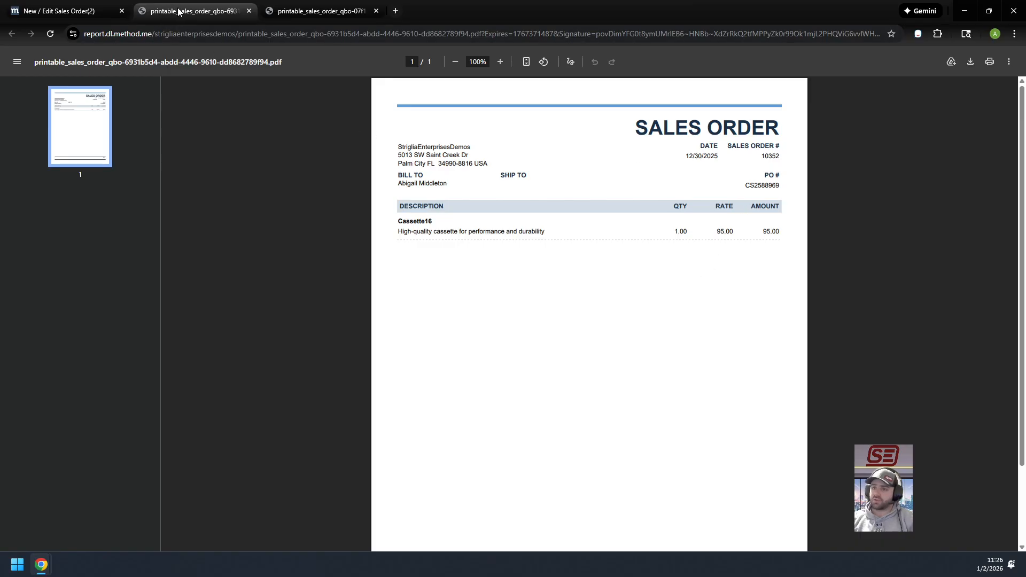
click(249, 10)
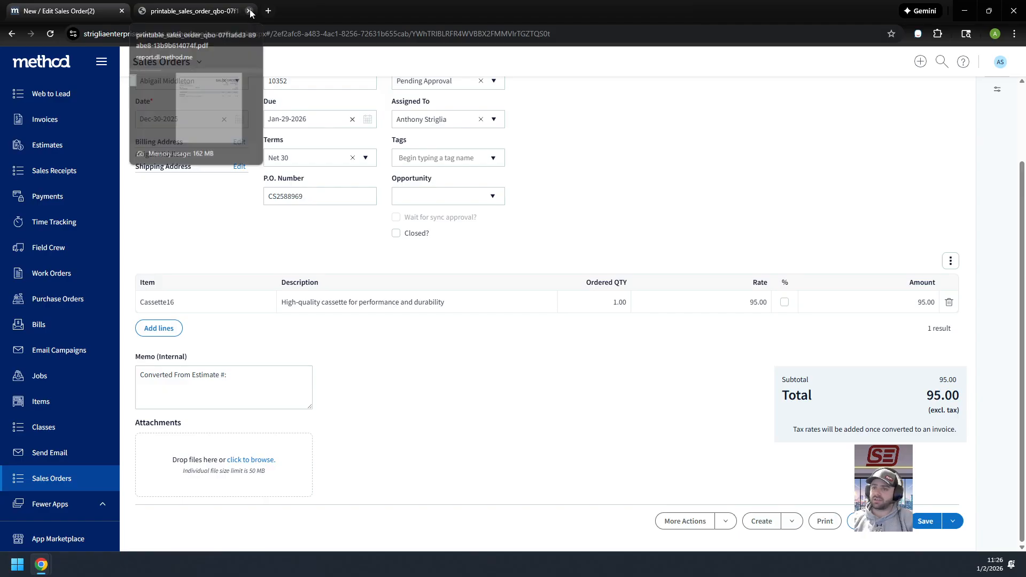
click(249, 12)
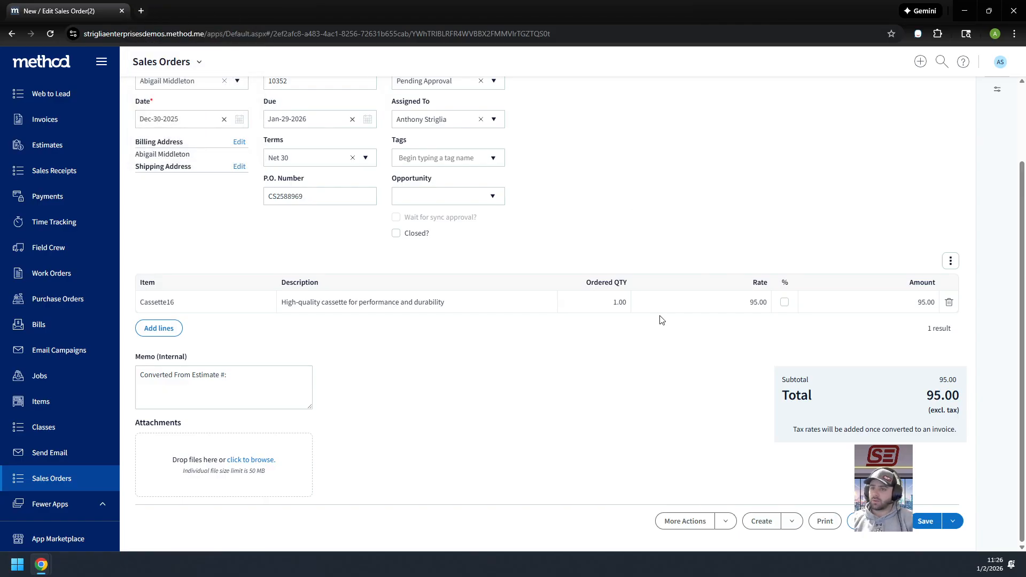
Review the sales order's header fields and open its New / Edit Sales Order(2) screen for customization
scroll(804, 319, up, 2)
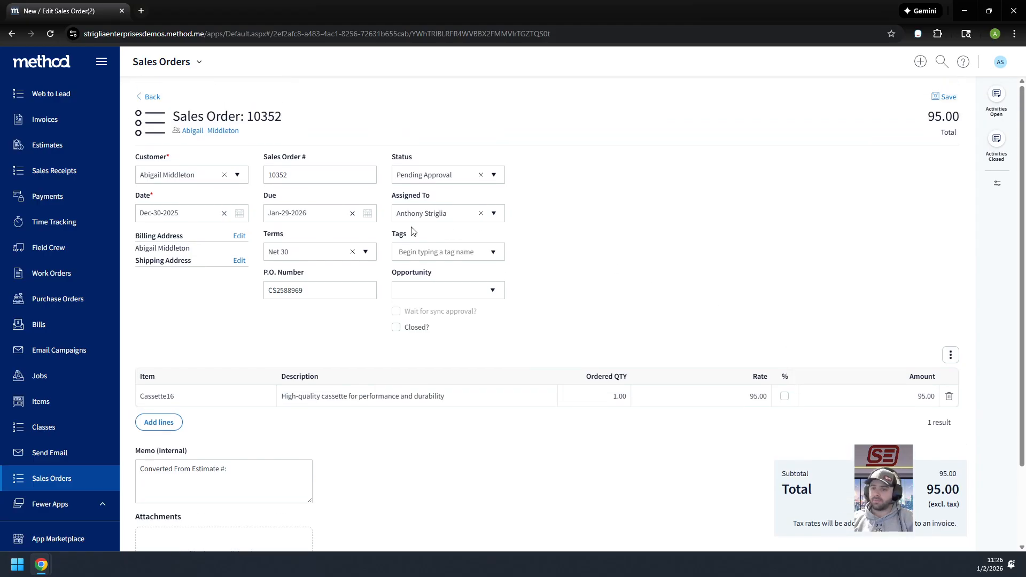
scroll(579, 268, down, 2)
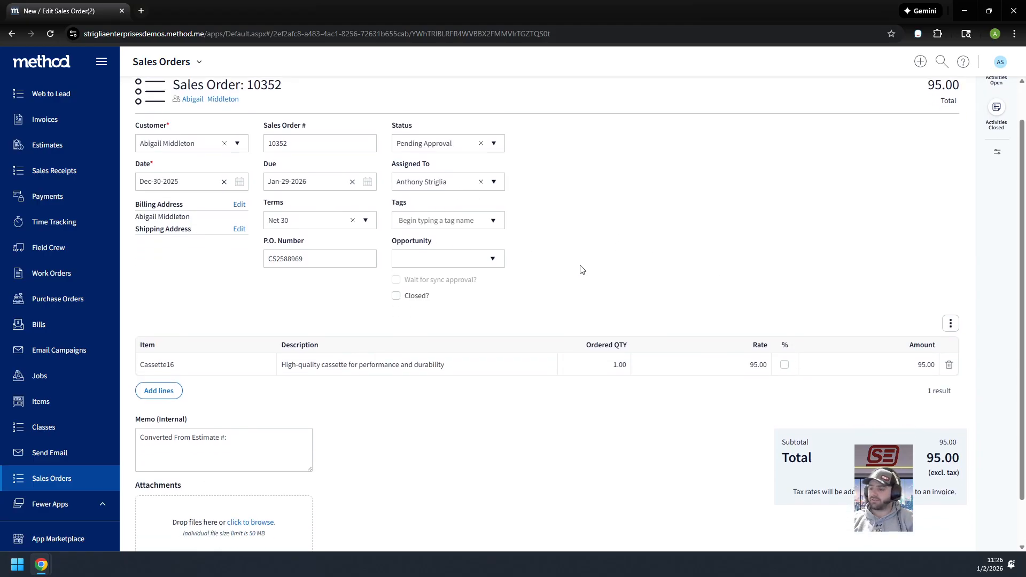
scroll(679, 395, up, 2)
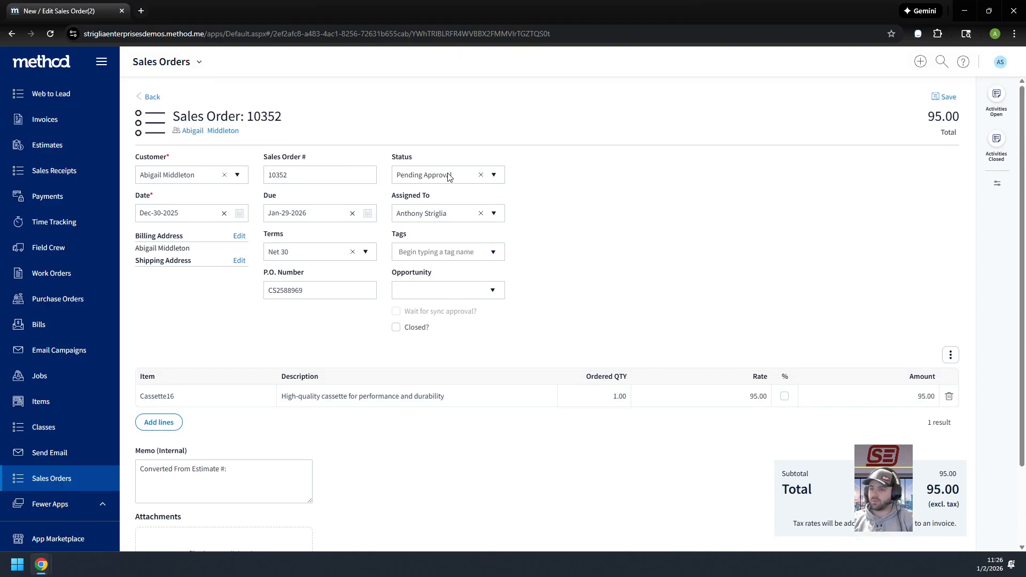
scroll(331, 172, down, 2)
scroll(240, 134, up, 2)
click(199, 62)
click(172, 102)
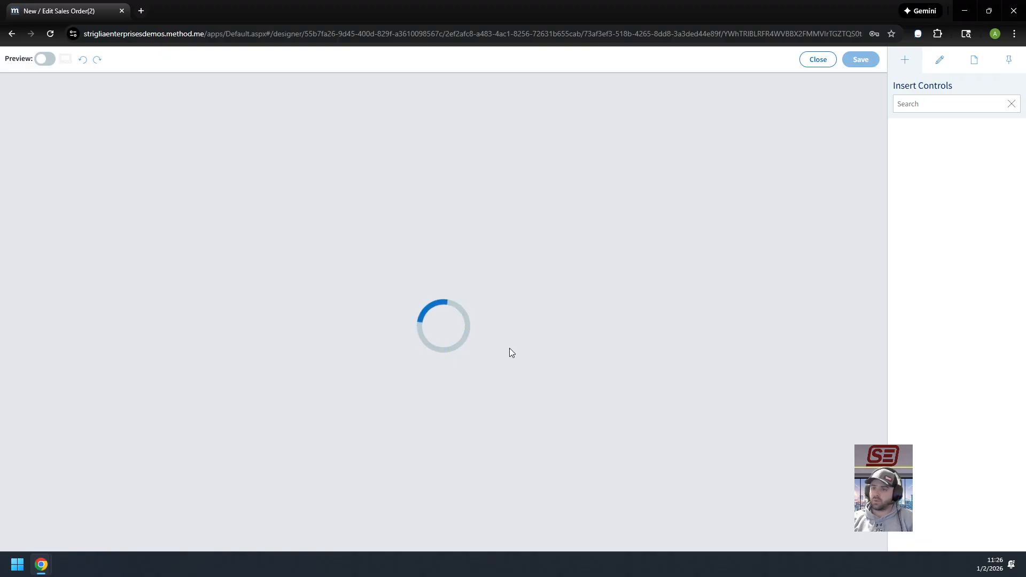
Inspect the Generate Report action in the desktop Print button's click event, and close the screen designer
scroll(554, 221, down, 6)
scroll(555, 221, down, 15)
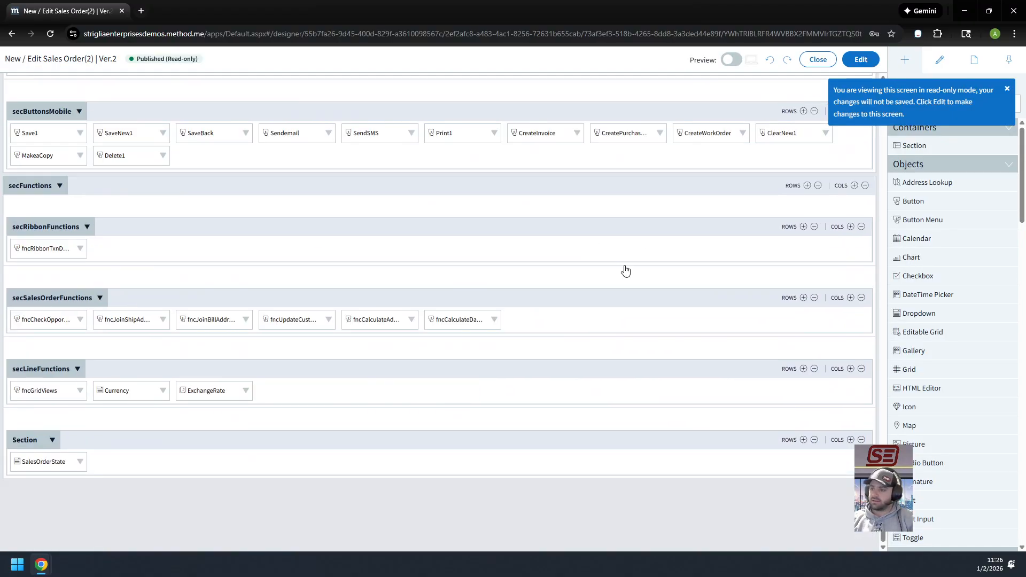
scroll(625, 270, up, 6)
click(572, 421)
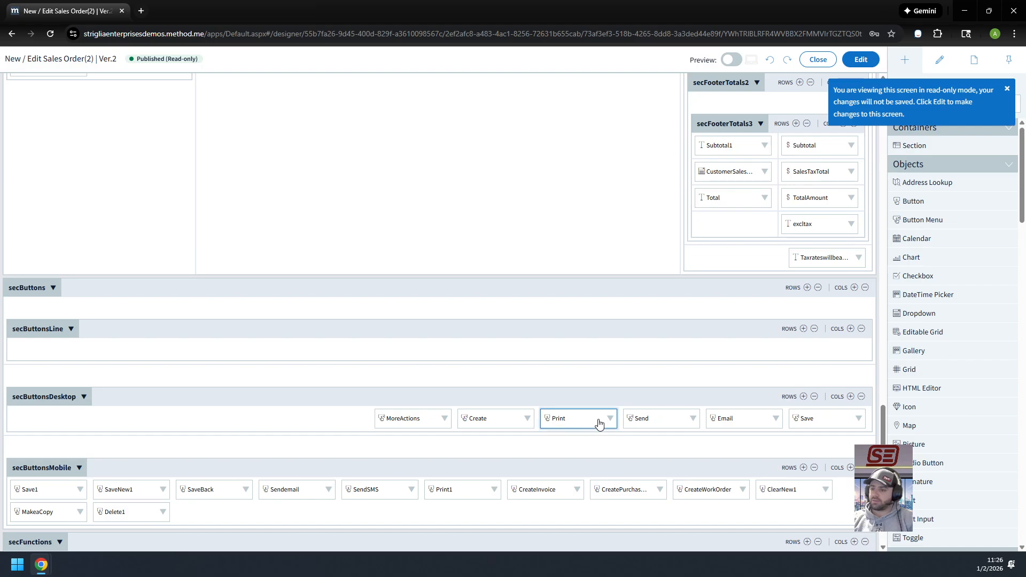
click(984, 443)
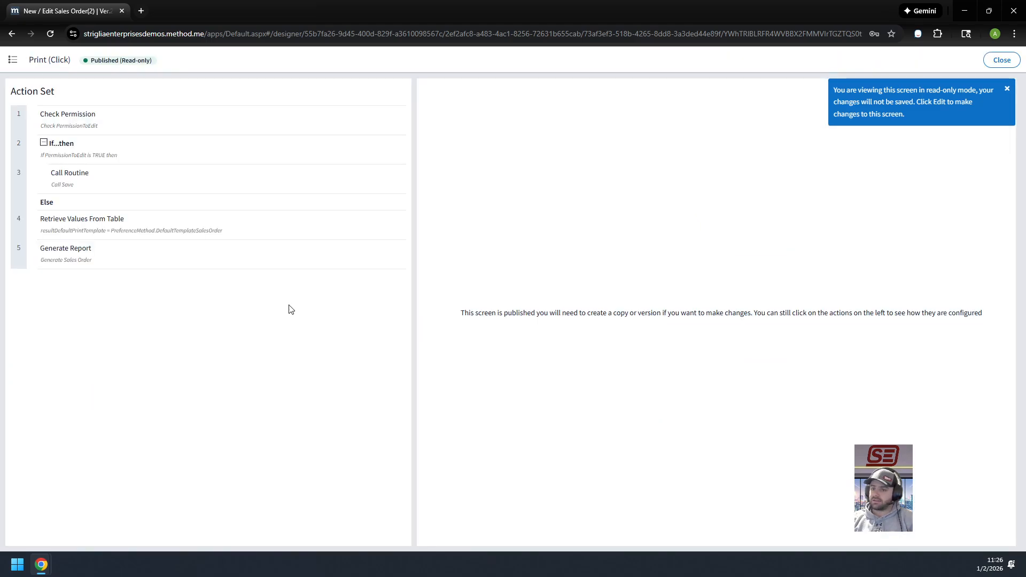
click(103, 254)
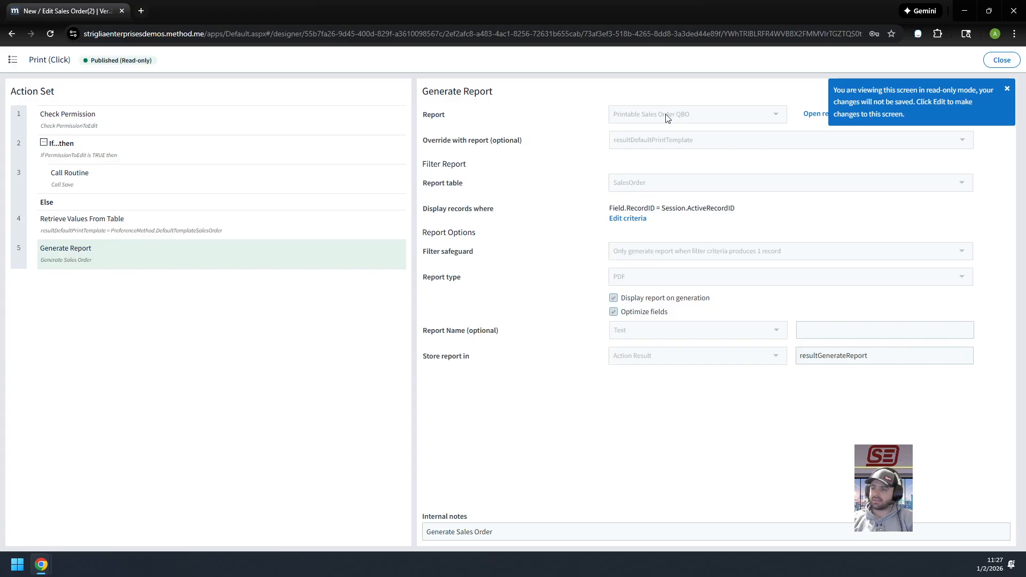
click(1007, 89)
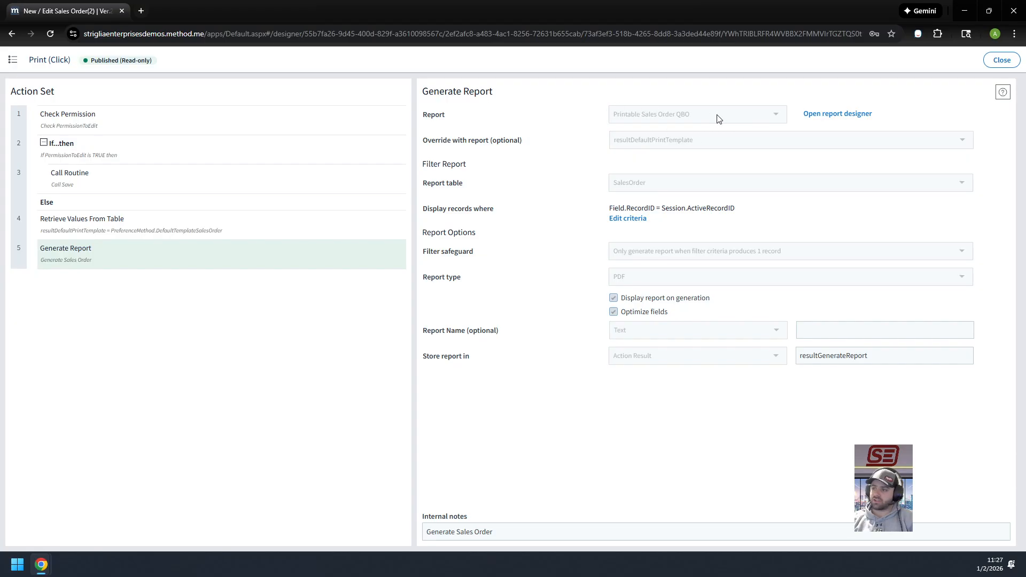
click(1002, 59)
click(809, 60)
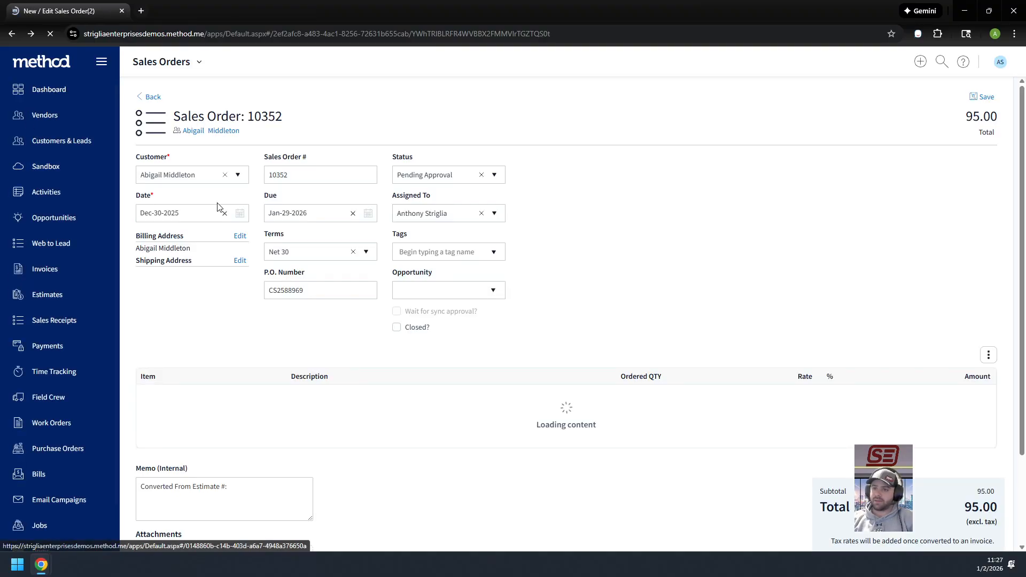
Check the Sales Orders app's management page, and open the app's preferences from the Dashboard
click(199, 63)
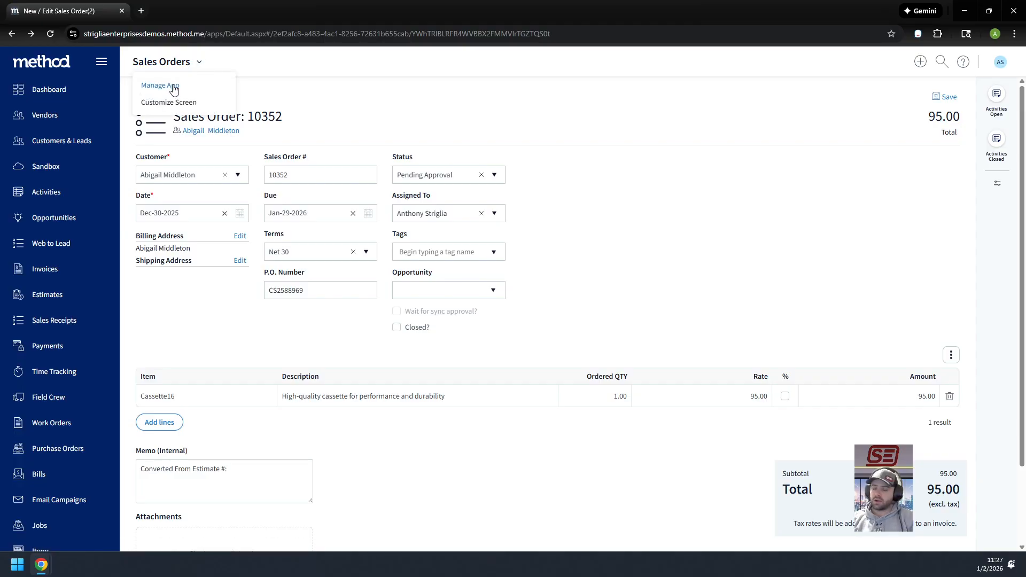
click(177, 89)
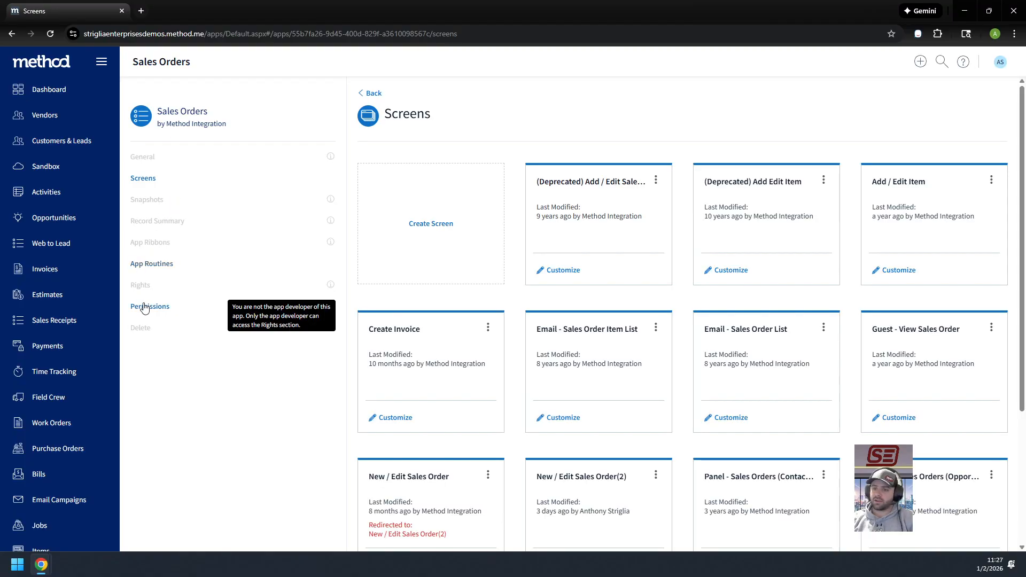
click(57, 88)
scroll(476, 213, down, 5)
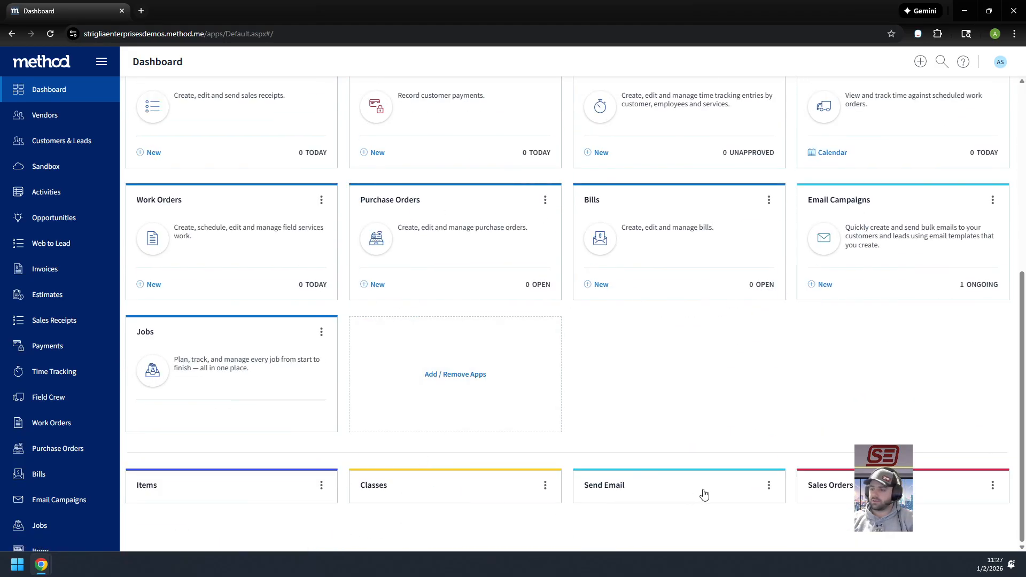
click(992, 485)
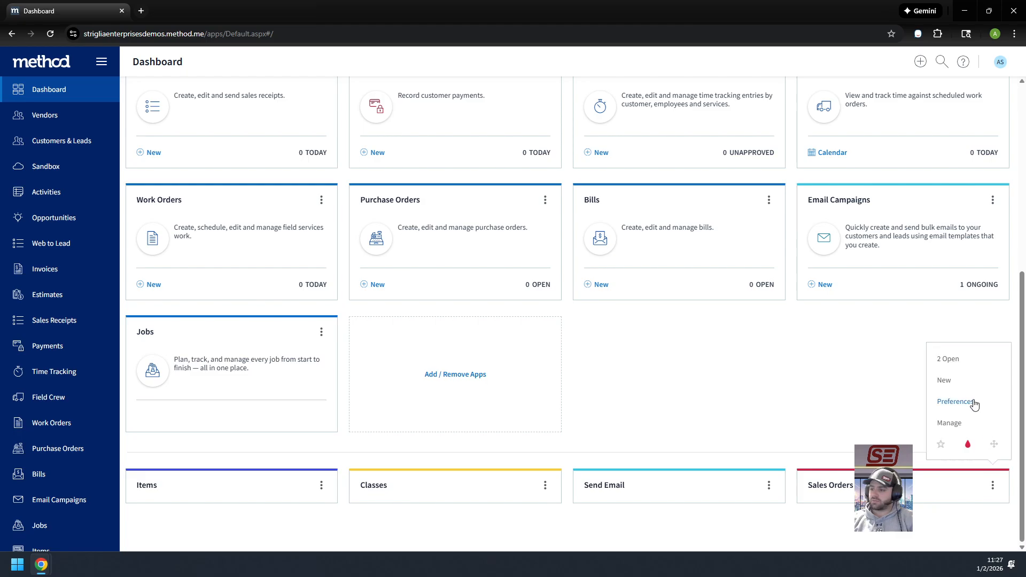
click(972, 404)
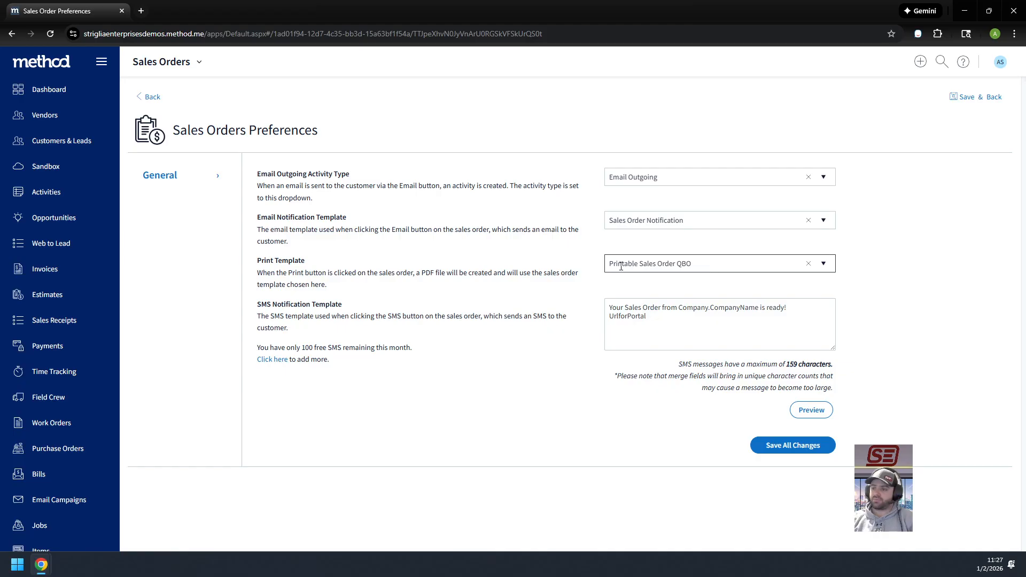
Set the Sales Orders print template to (SE) Printable Sales Order and save all preference changes
click(823, 264)
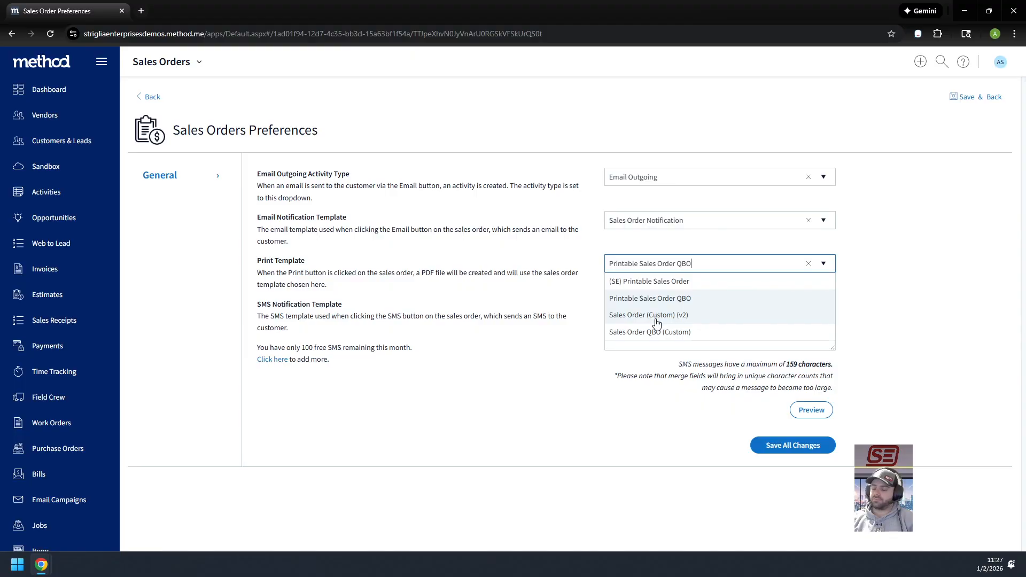
click(675, 282)
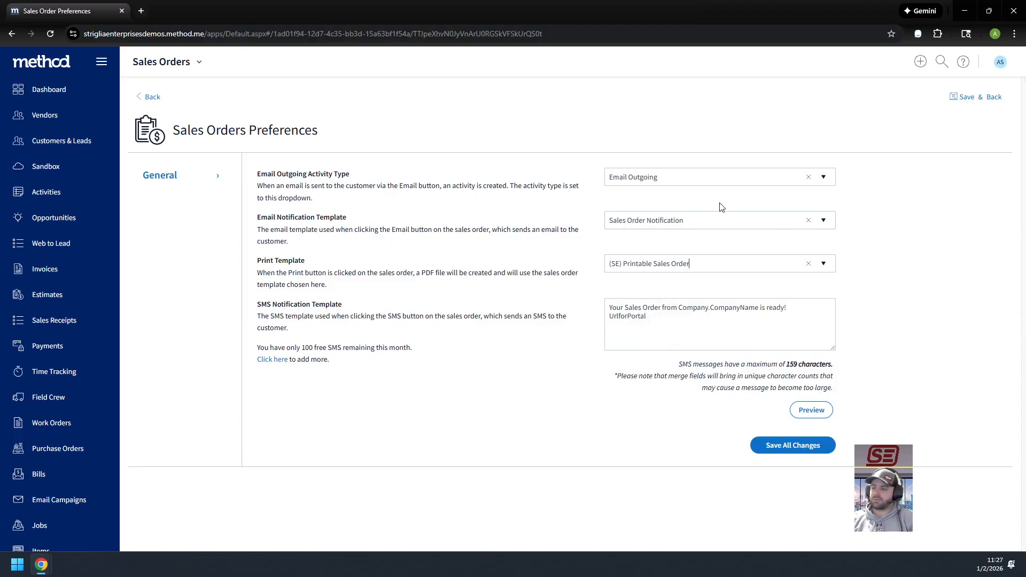
click(770, 451)
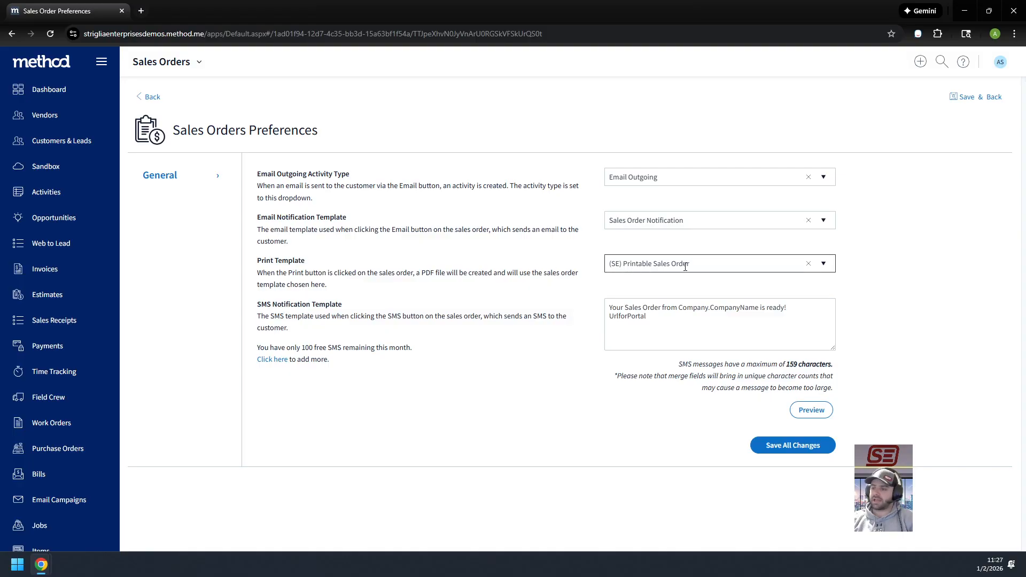
click(801, 450)
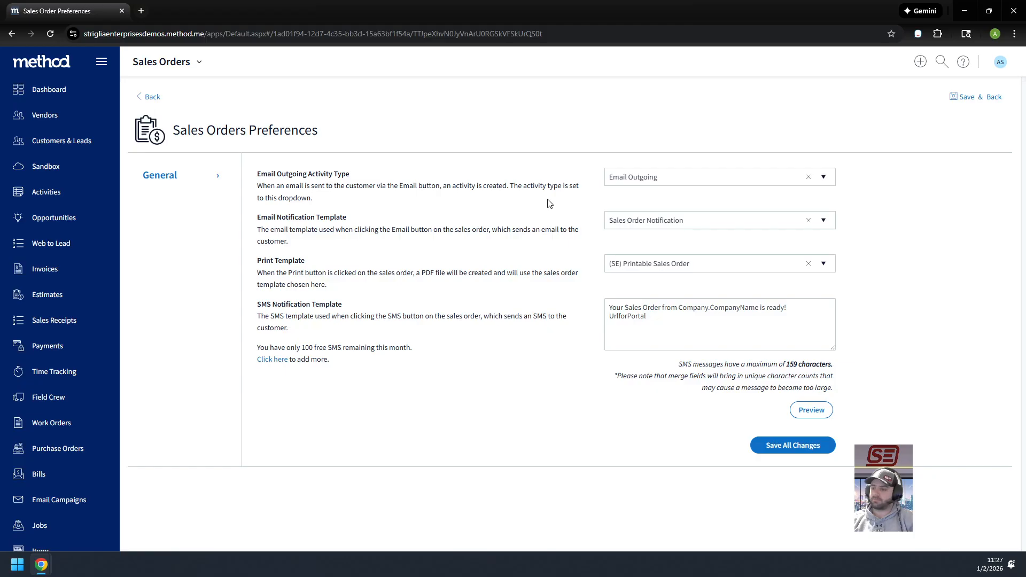
Reopen the Dec-30-2025 sales order with the 95.00 total and open its screen for customization
scroll(82, 395, down, 3)
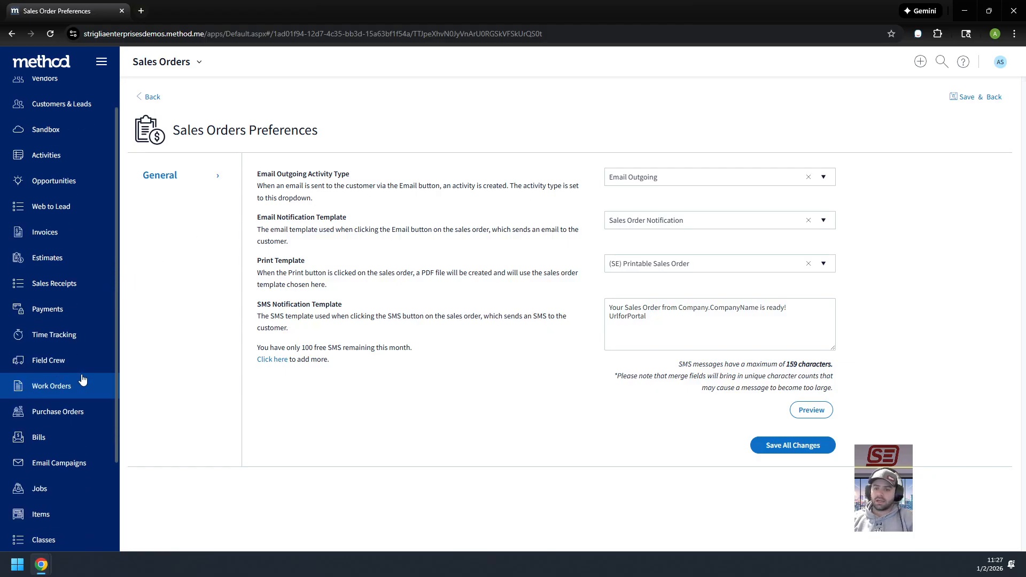
click(75, 477)
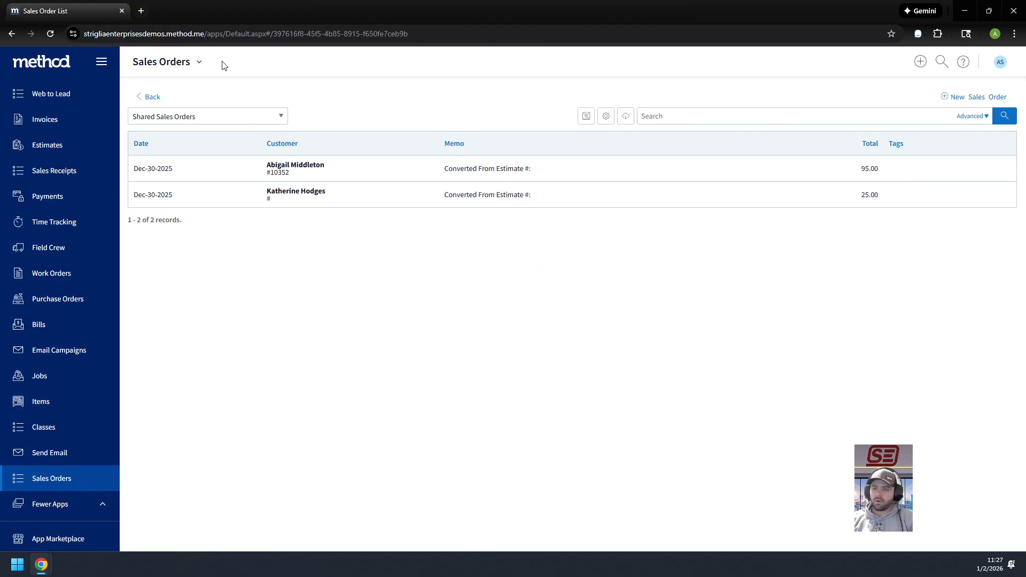
click(206, 178)
click(198, 63)
click(170, 102)
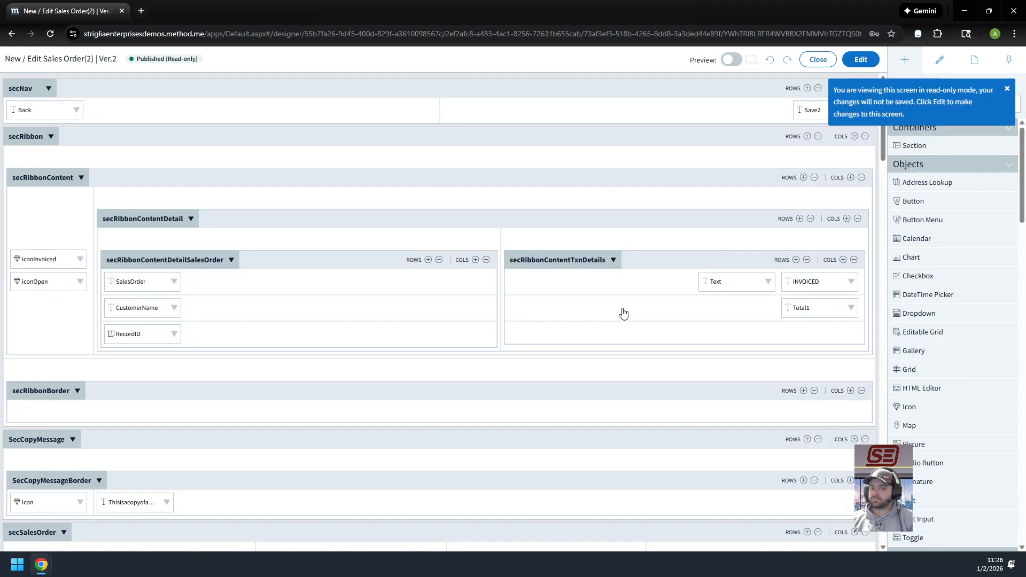
Examine the Print button's Retrieve Values From Table and Generate Report actions, and return to the sales order
scroll(623, 314, down, 15)
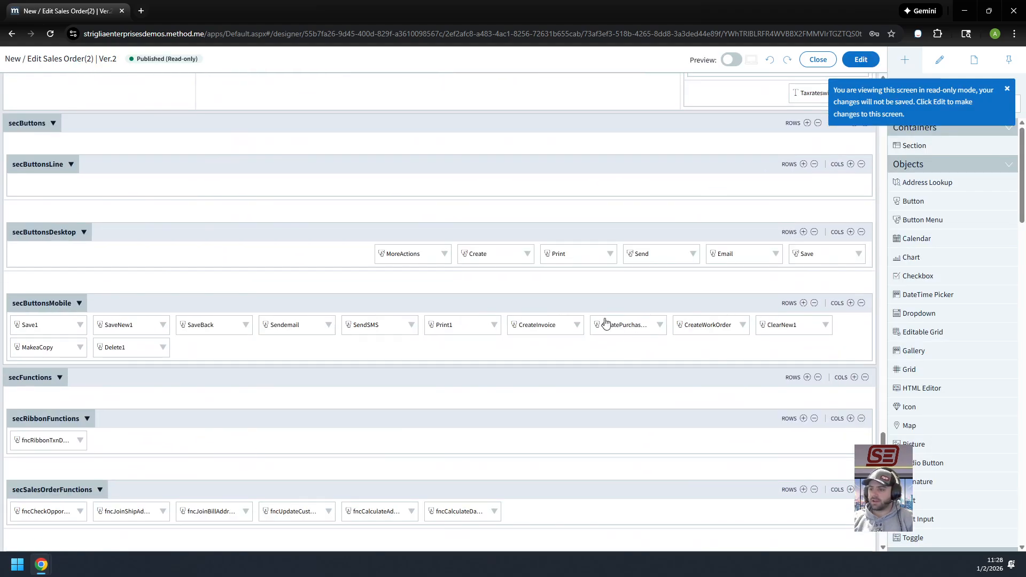
click(587, 255)
scroll(936, 383, down, 15)
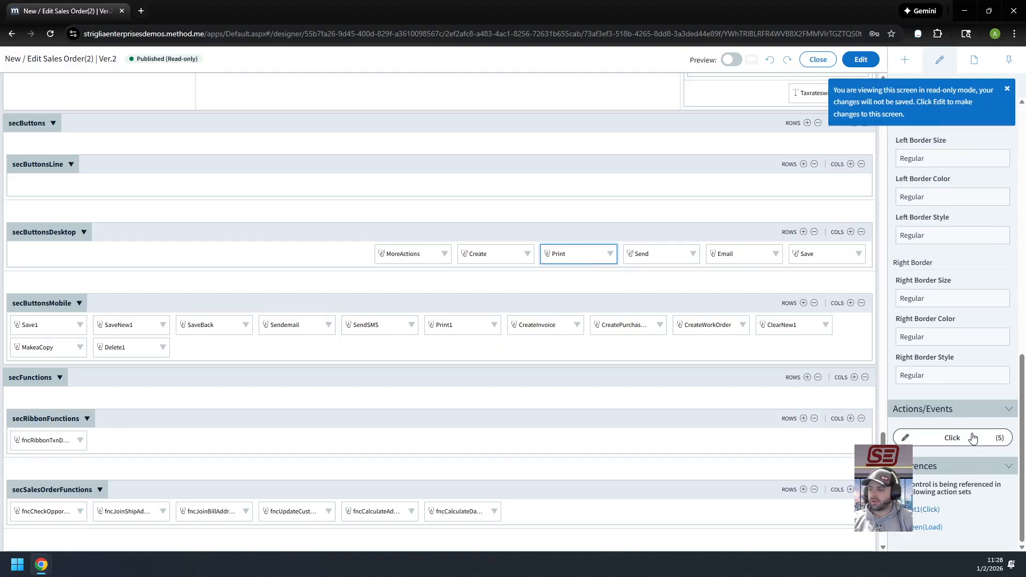
click(971, 436)
click(149, 264)
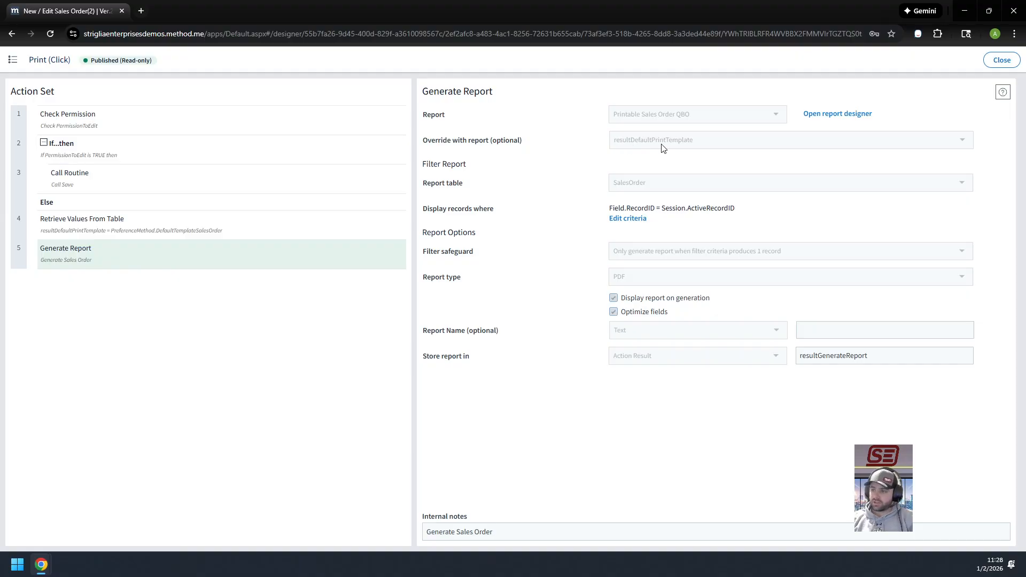
click(106, 231)
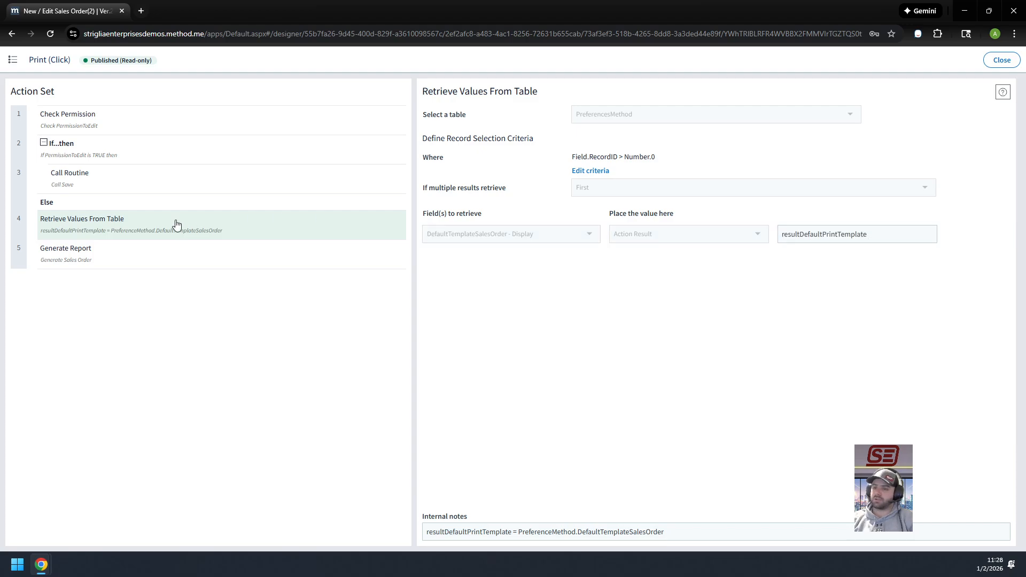
click(170, 256)
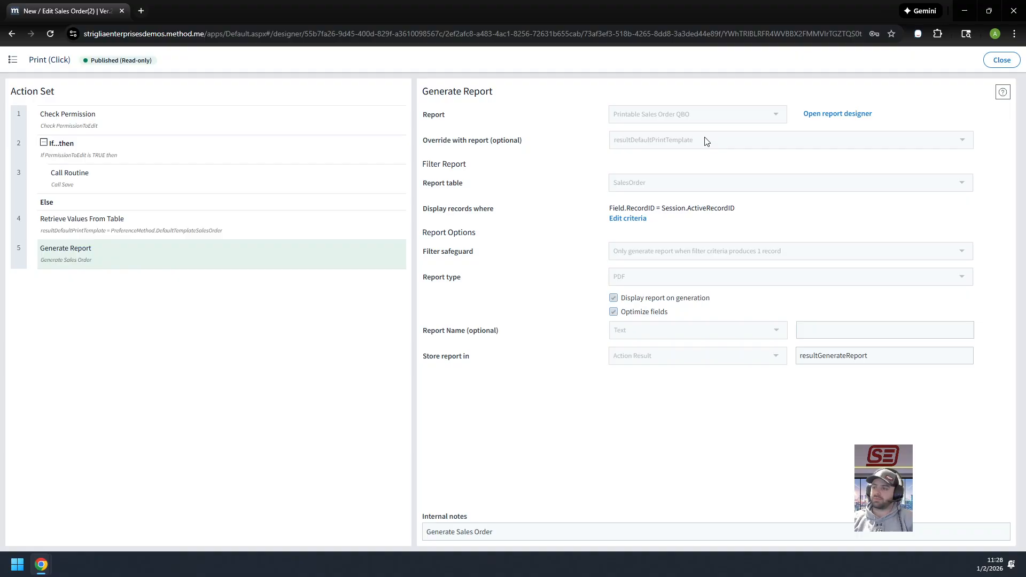
click(1001, 60)
click(808, 64)
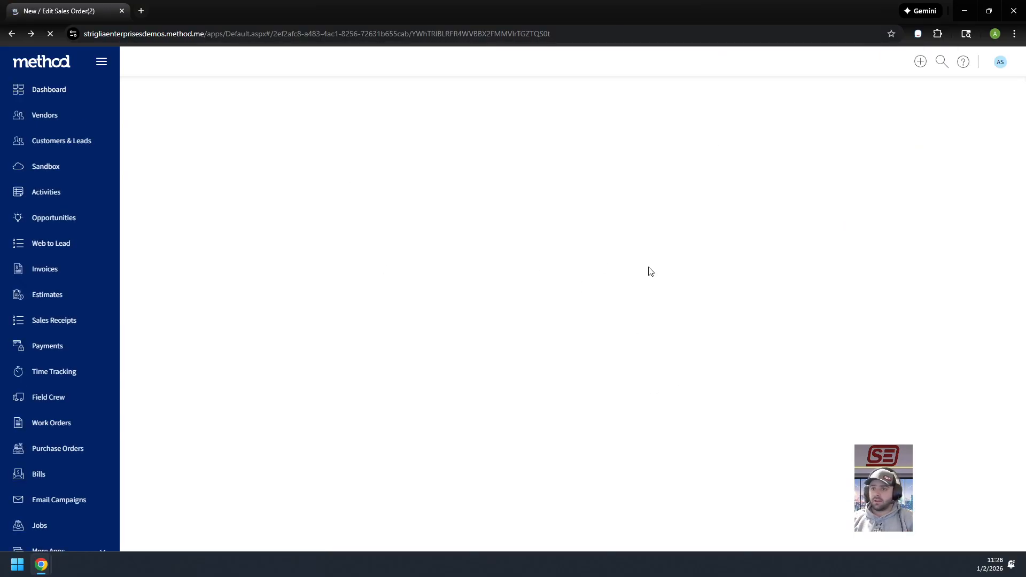
Print the sales order and check the Status field beside PO # in the generated PDF
scroll(694, 299, down, 3)
click(825, 521)
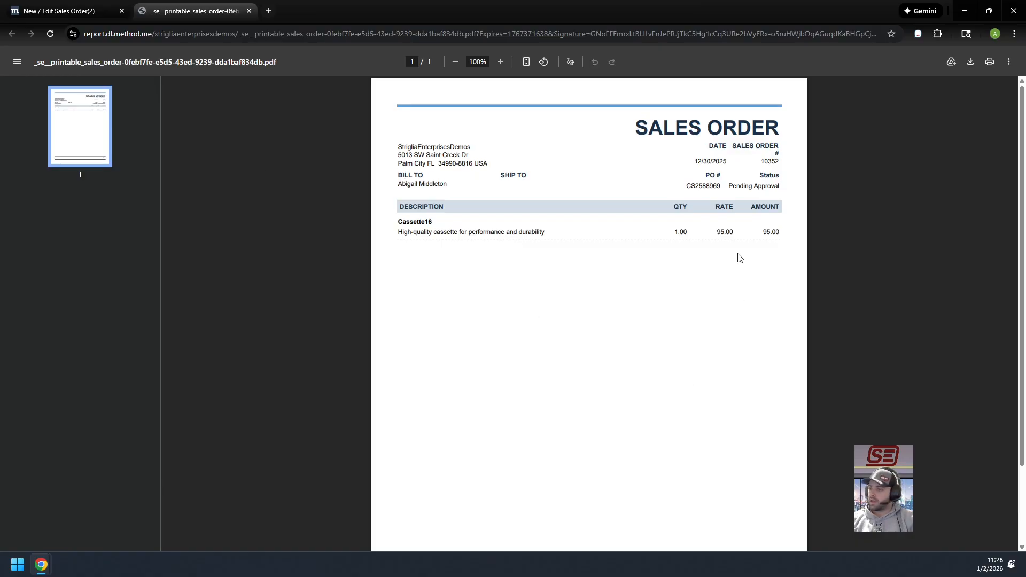
drag(760, 172, 785, 188)
click(784, 188)
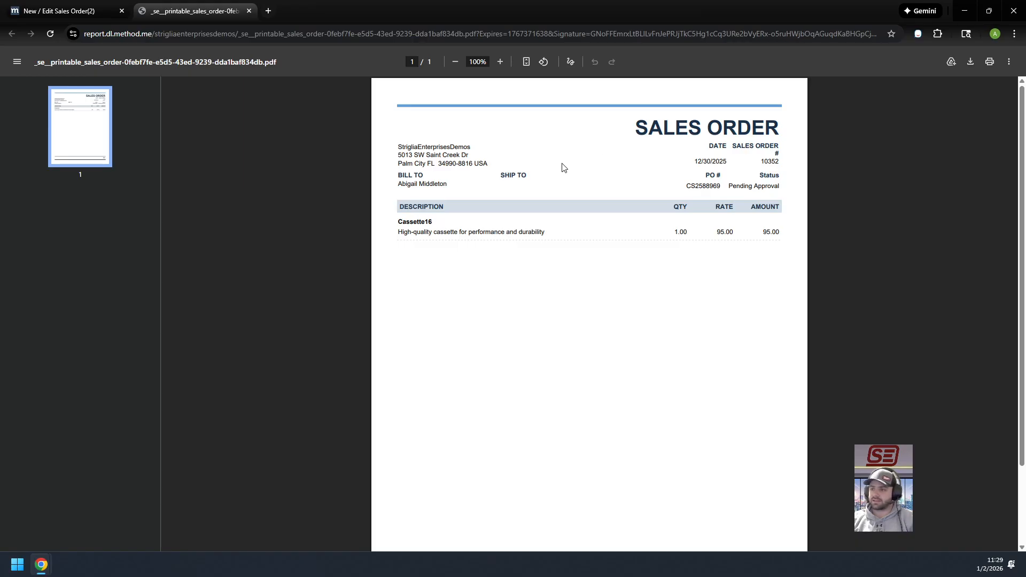
scroll(460, 305, down, 2)
scroll(462, 306, up, 2)
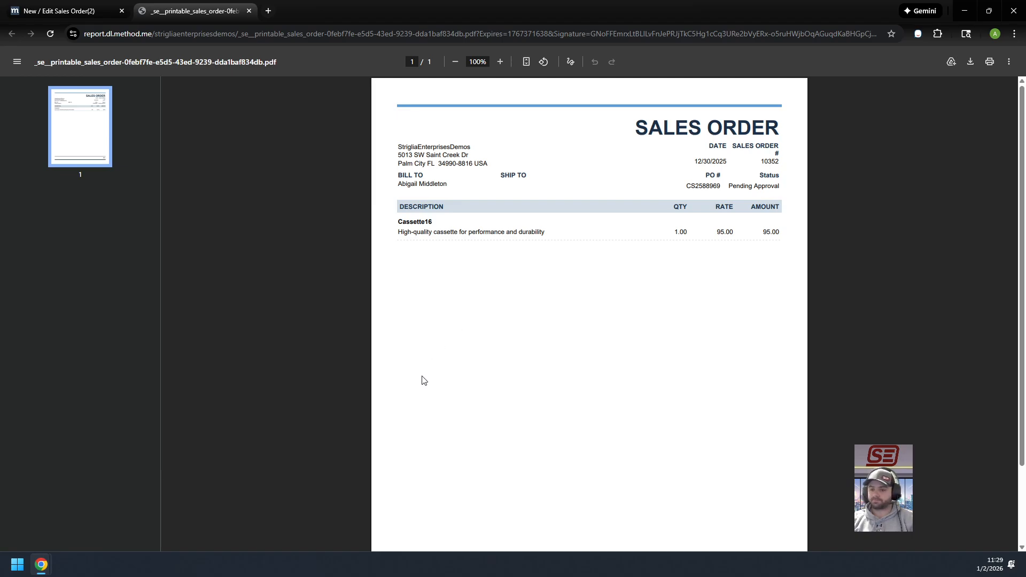
View the customized People Signs printable estimate in the other browser window, and return to the open sales order
mouse_move(41, 565)
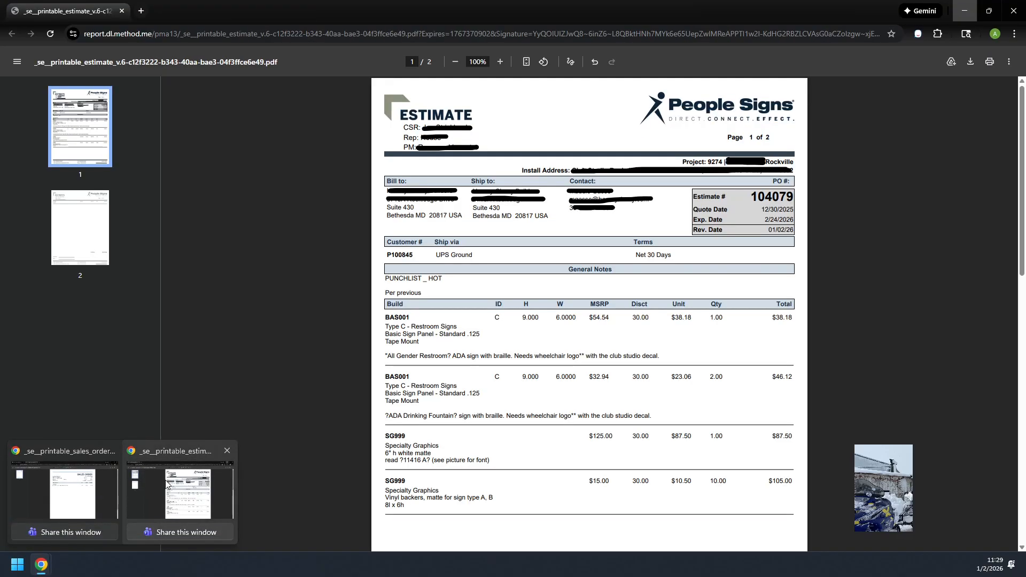
click(168, 484)
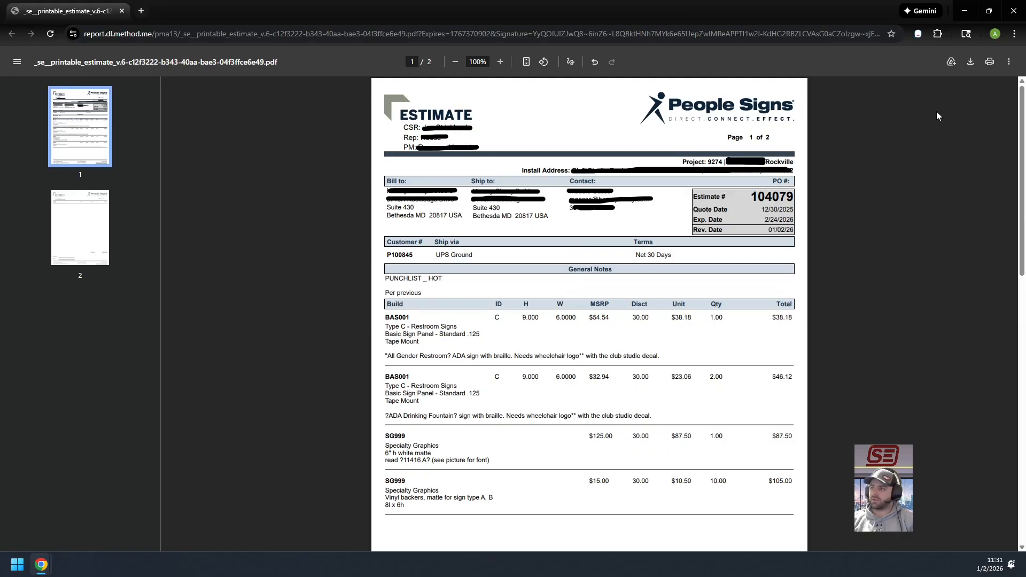
click(967, 15)
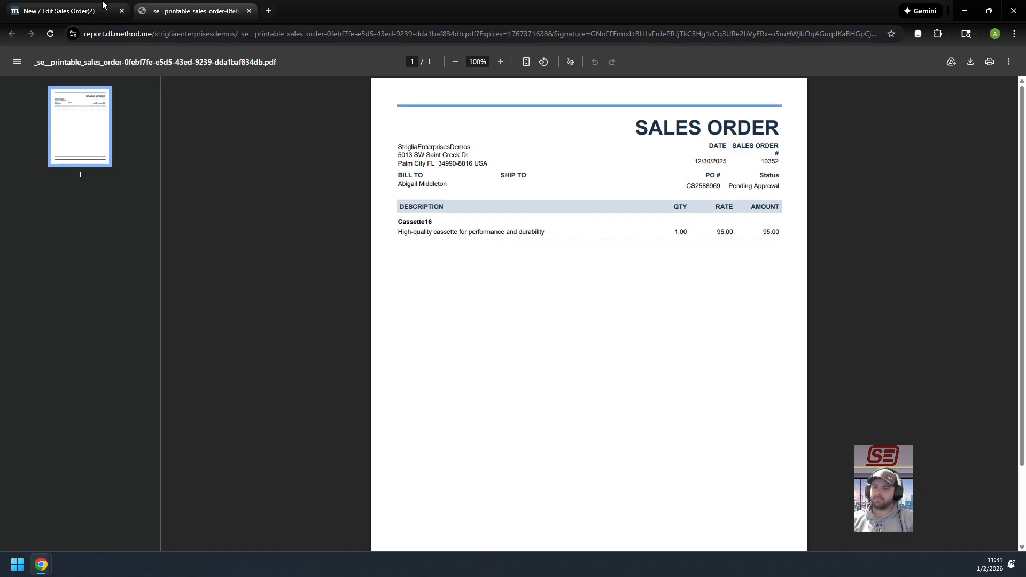
click(75, 11)
scroll(517, 359, up, 2)
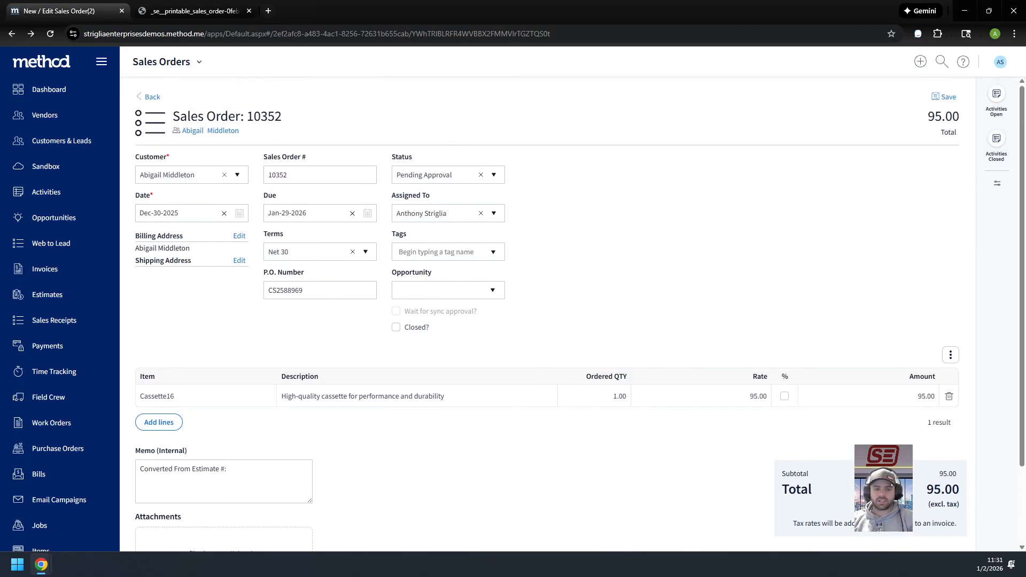